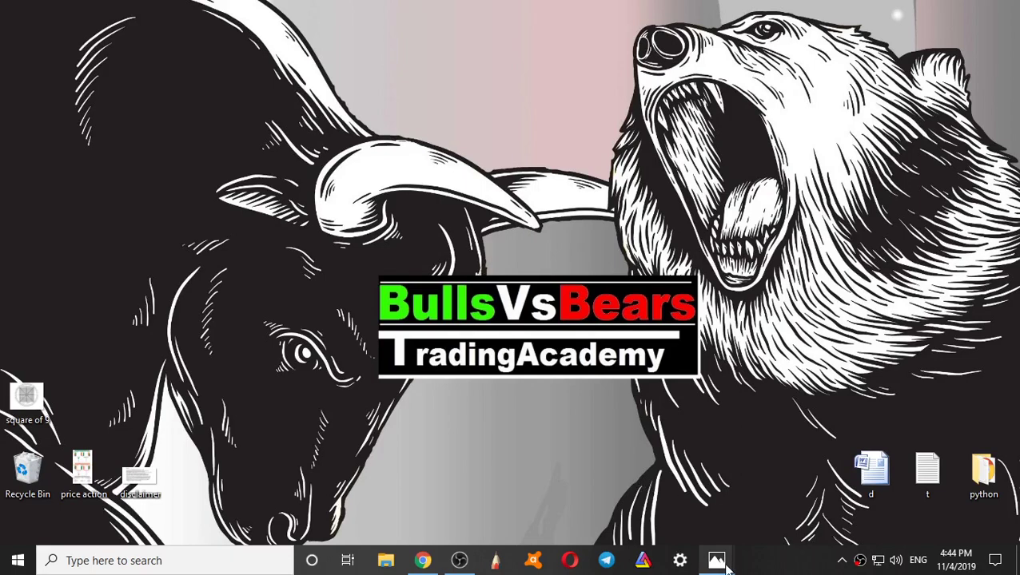
View disclaimer.png in Photos, then minimize it and bring back the Chrome window.
mouse_move(716, 559)
click(637, 498)
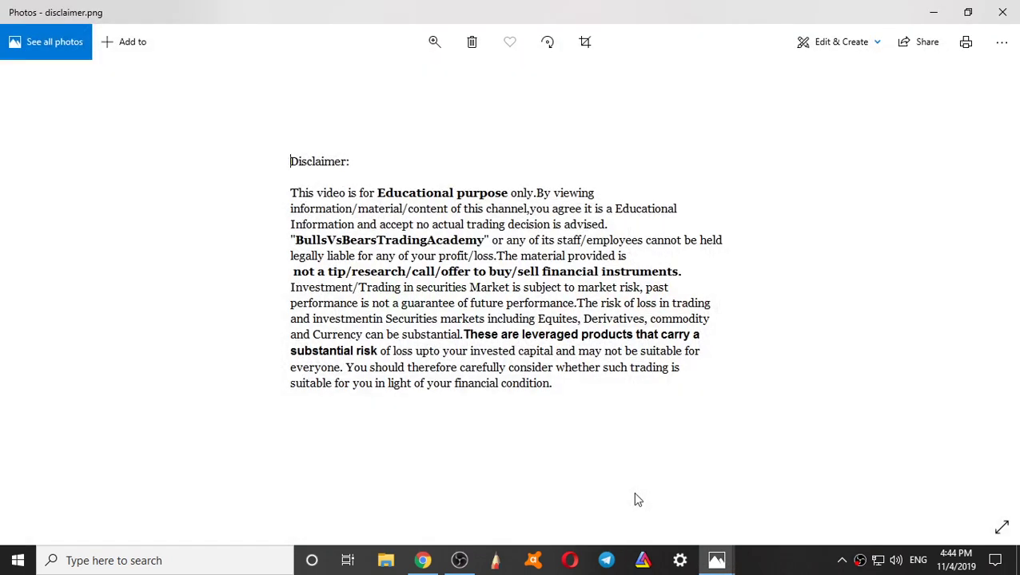
click(932, 10)
mouse_move(432, 560)
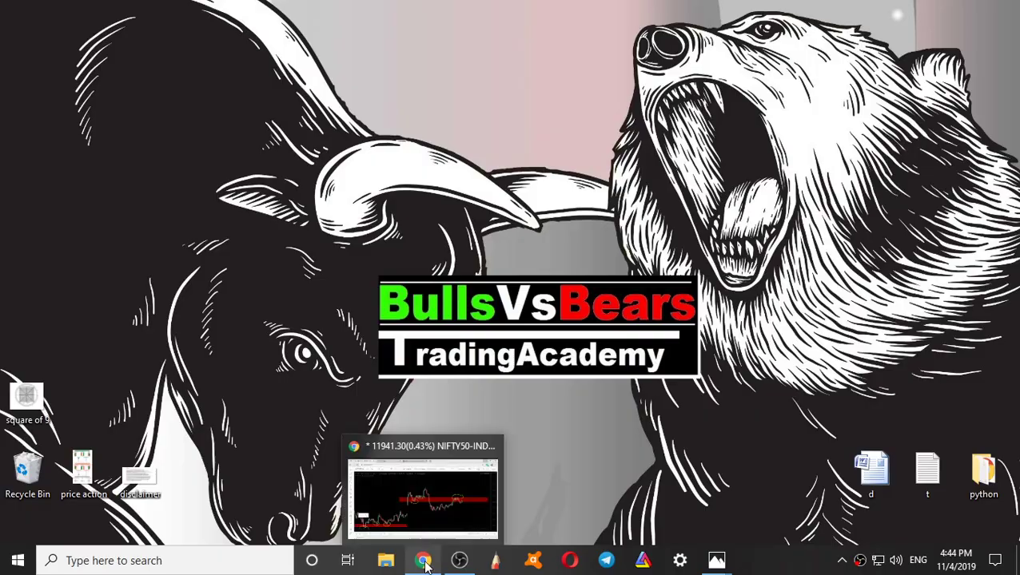
click(442, 493)
click(435, 10)
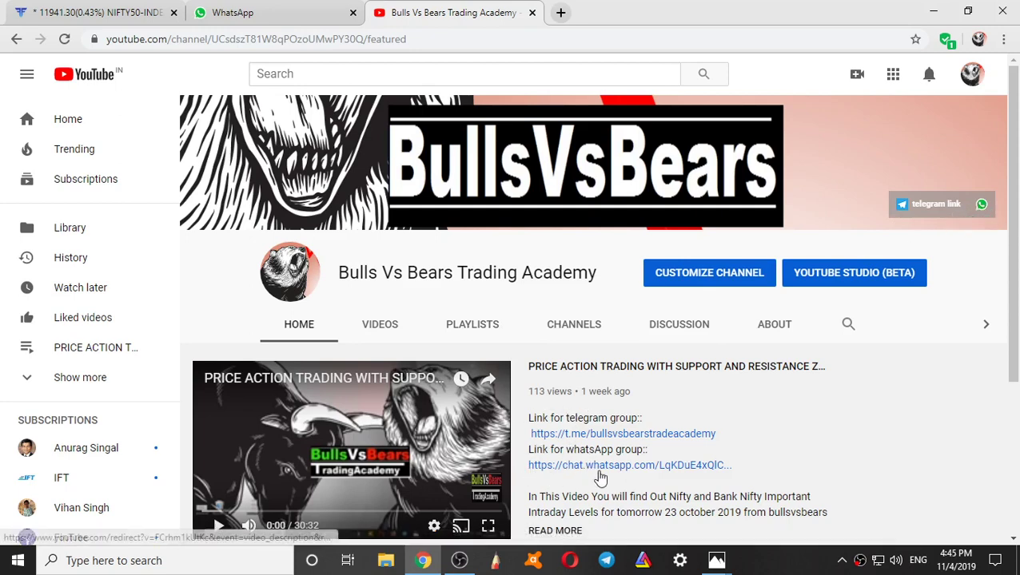
click(94, 11)
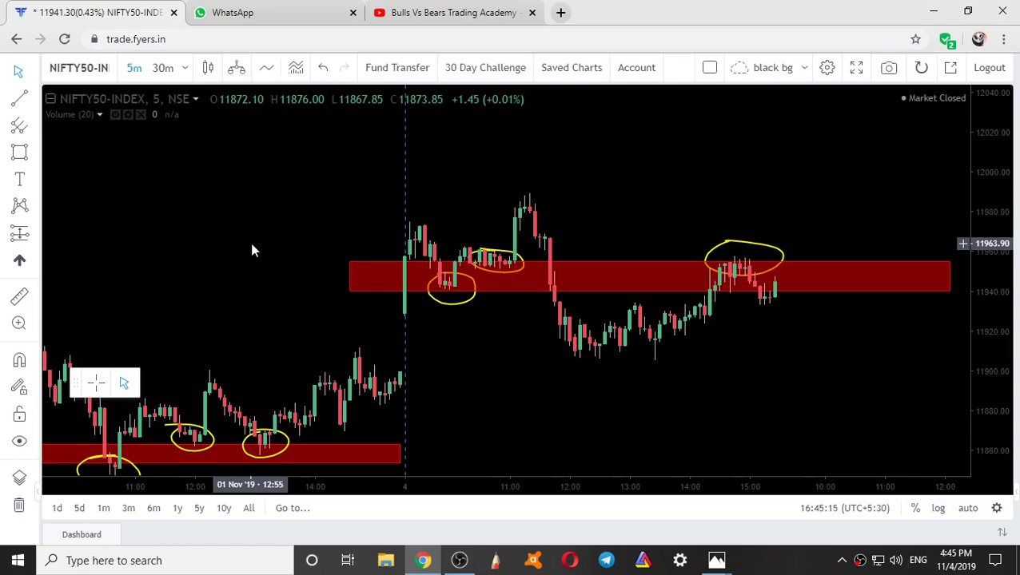
Zoom the NIFTY50 chart out, compress the price scale and select the right red resistance zone.
scroll(272, 298, down, 5)
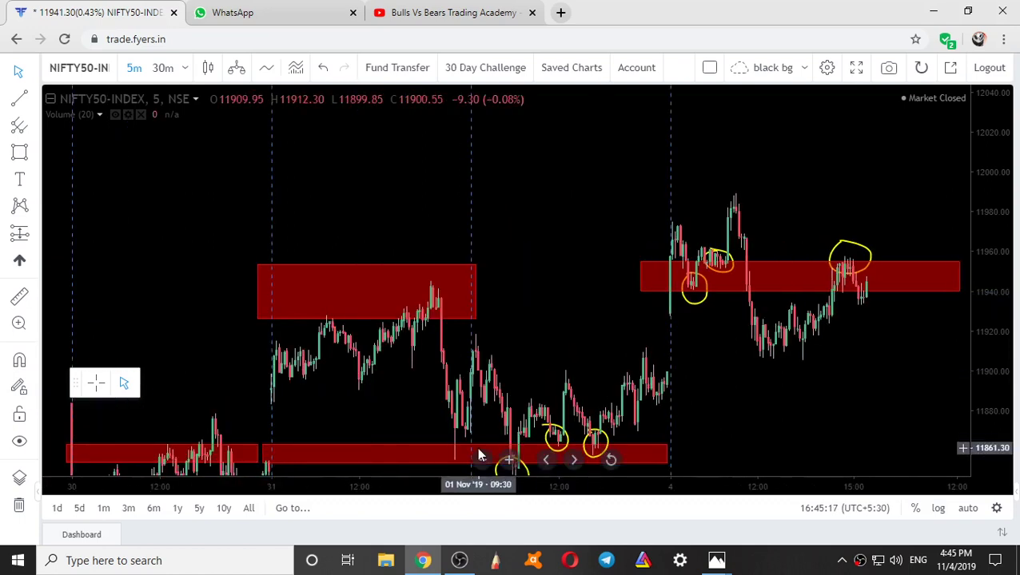
drag(981, 197, 981, 264)
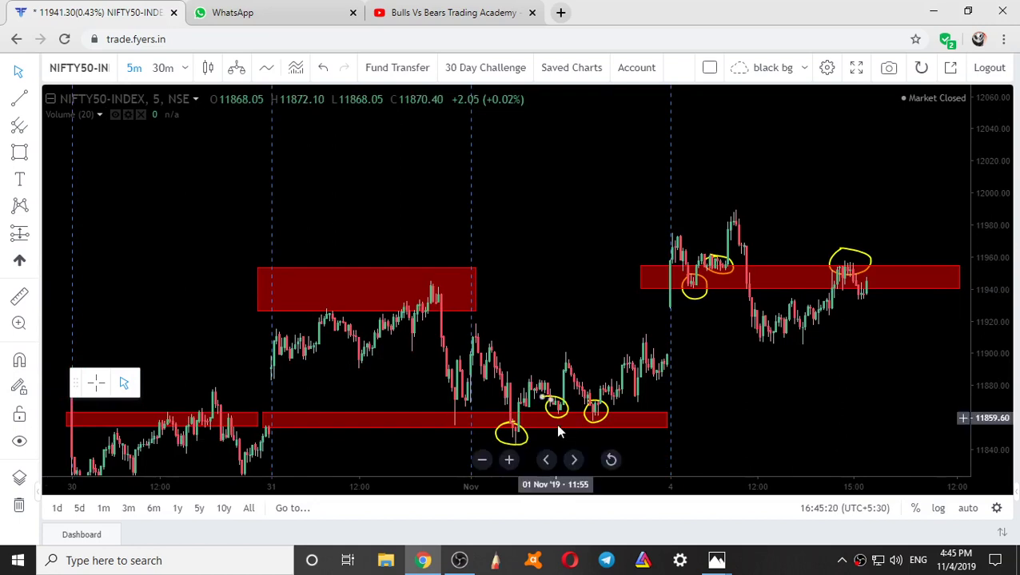
click(765, 294)
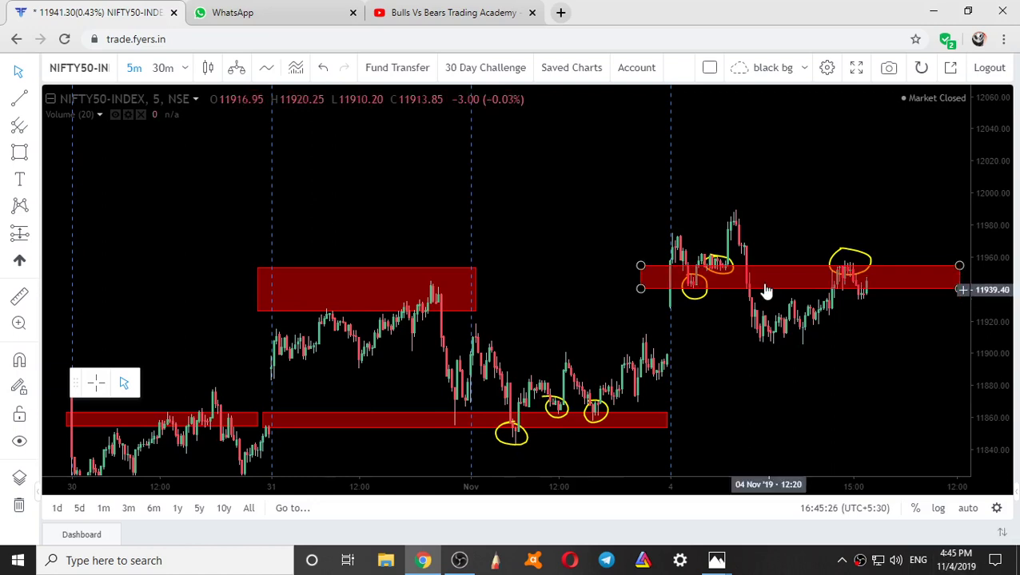
Compare the zones with the shared WhatsApp image, then return and pan toward the latest candles.
key(ctrl+Tab)
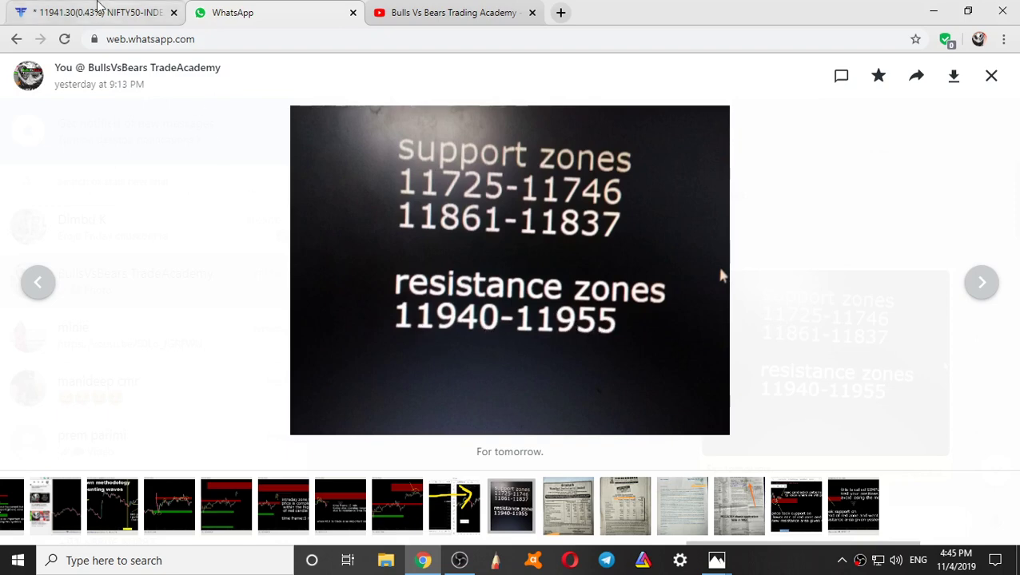
key(ctrl+1)
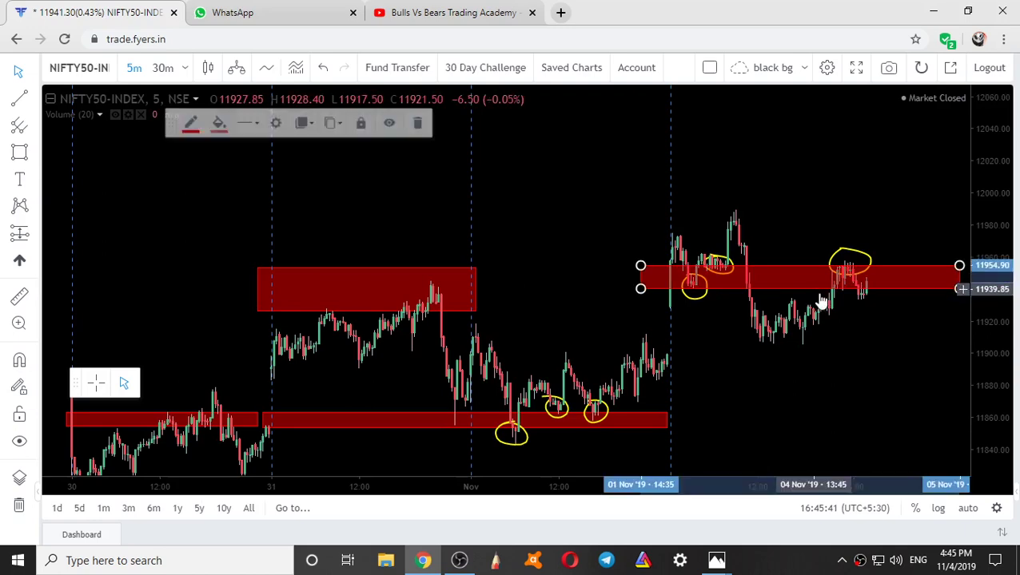
mouse_move(816, 292)
mouse_down()
mouse_move(774, 355)
mouse_move(665, 366)
mouse_move(872, 336)
mouse_move(863, 317)
mouse_move(778, 359)
mouse_up()
Select the right red zone, then hide all drawings with the eye icon in the left toolbar.
click(841, 314)
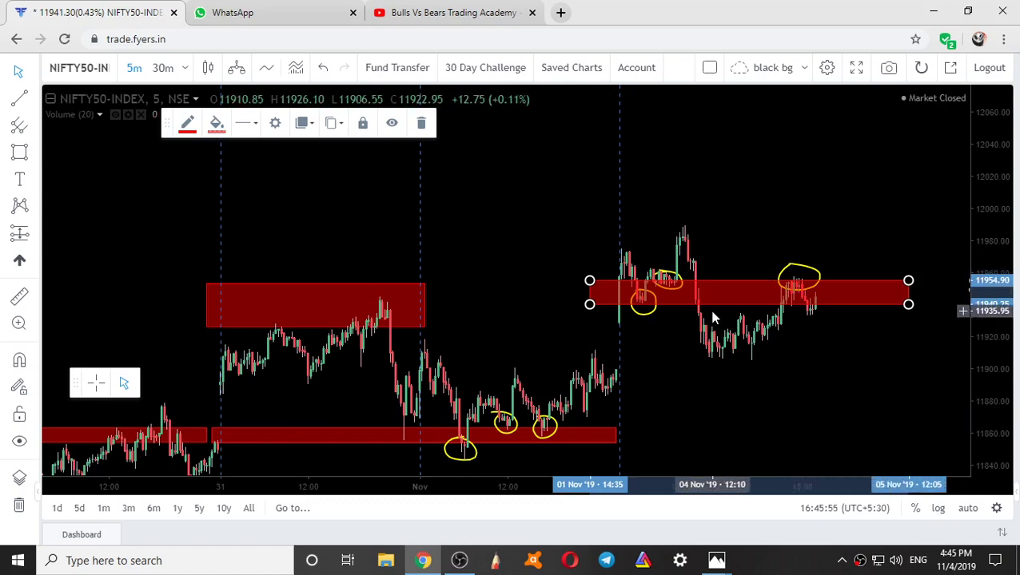
click(21, 443)
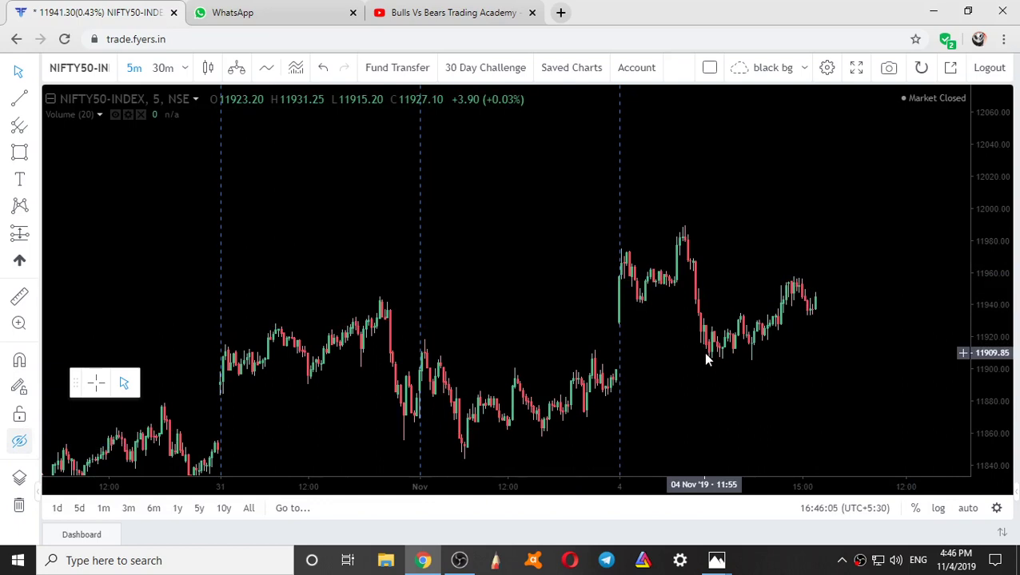
Change the chart interval to 15 and zoom to frame the 30 Oct–4 Nov candles.
scroll(704, 358, up, 1)
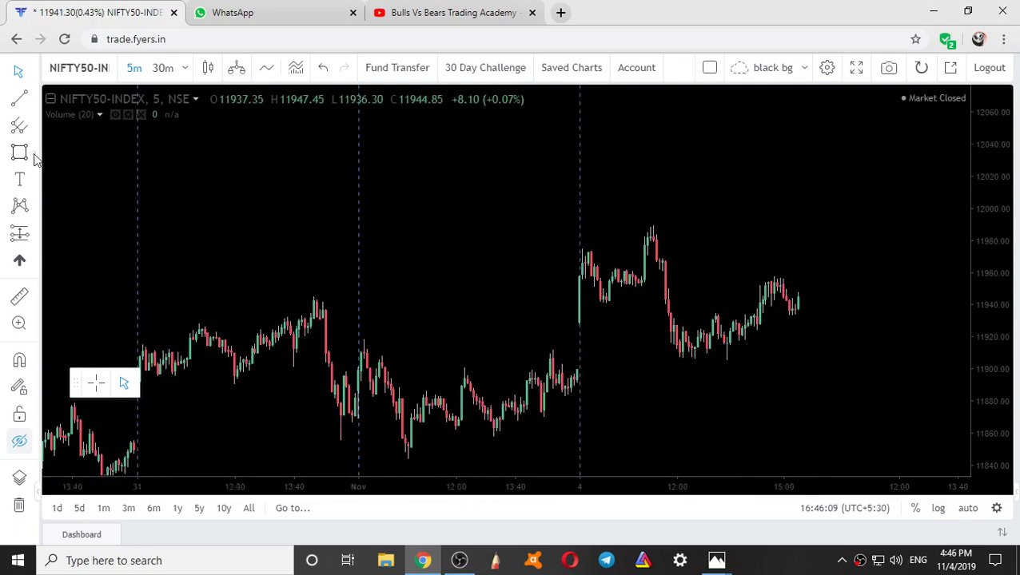
scroll(597, 324, up, 1)
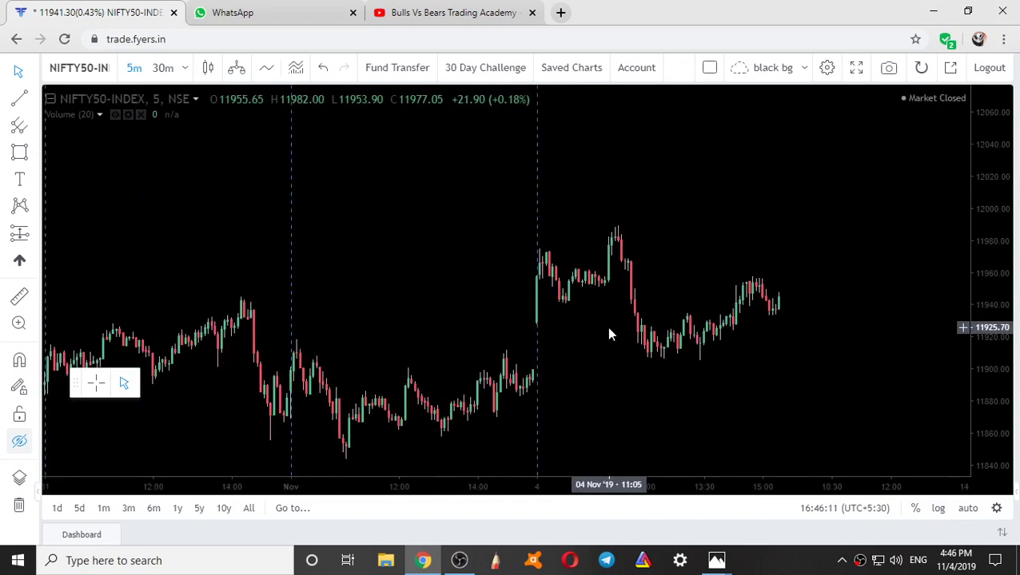
scroll(609, 334, up, 2)
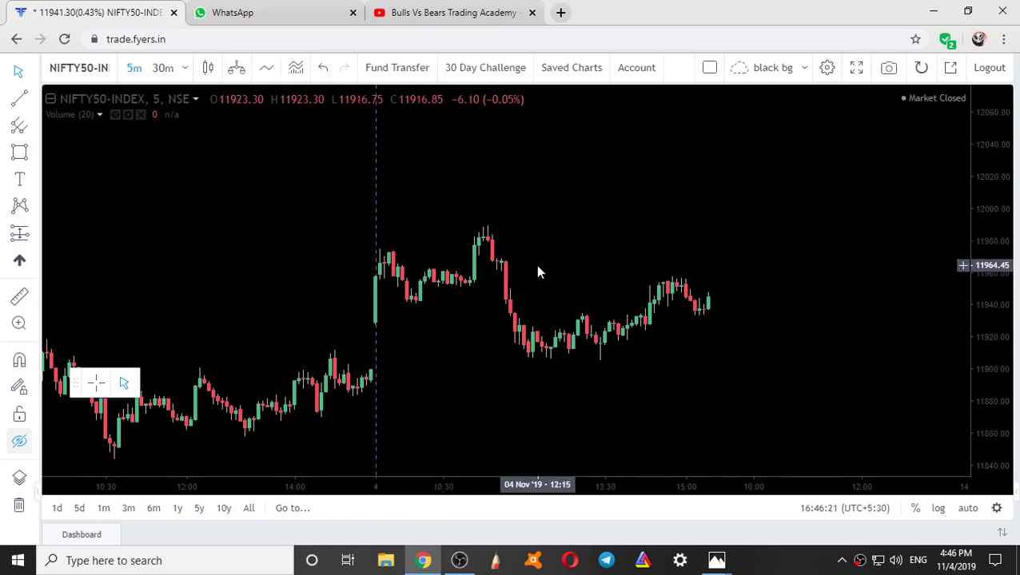
text(15)
key(Return)
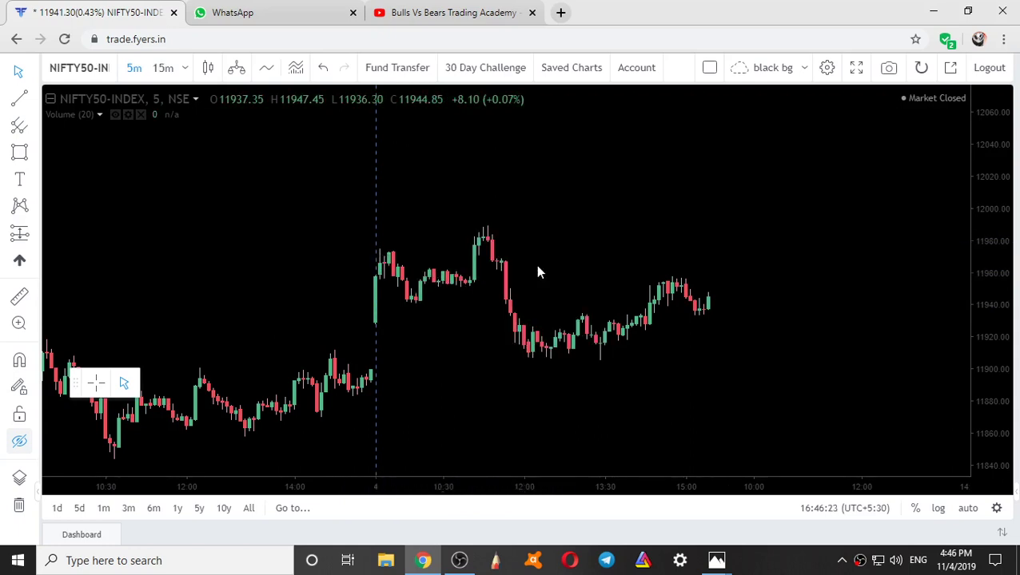
scroll(607, 280, down, 1)
scroll(520, 268, up, 3)
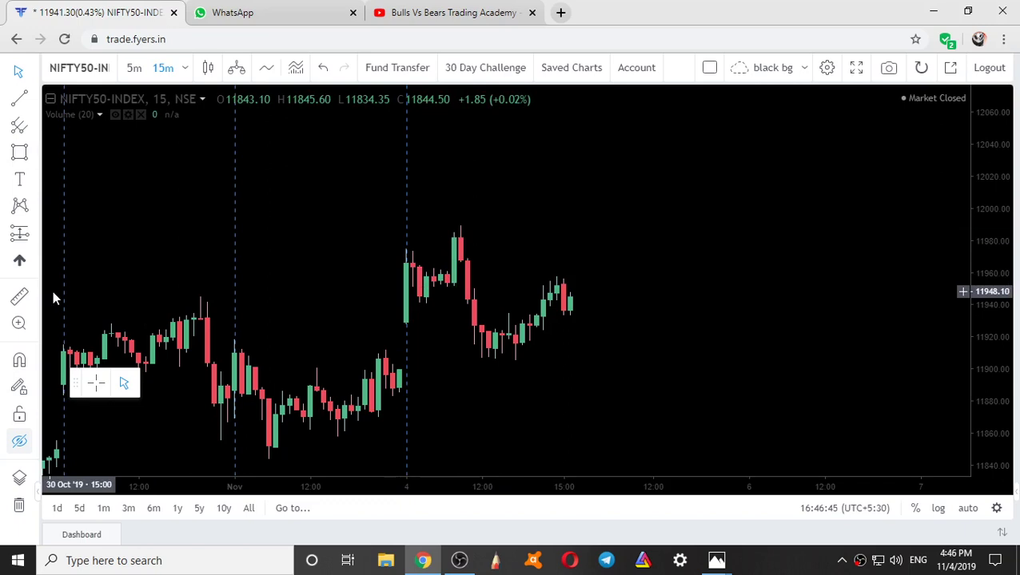
click(20, 445)
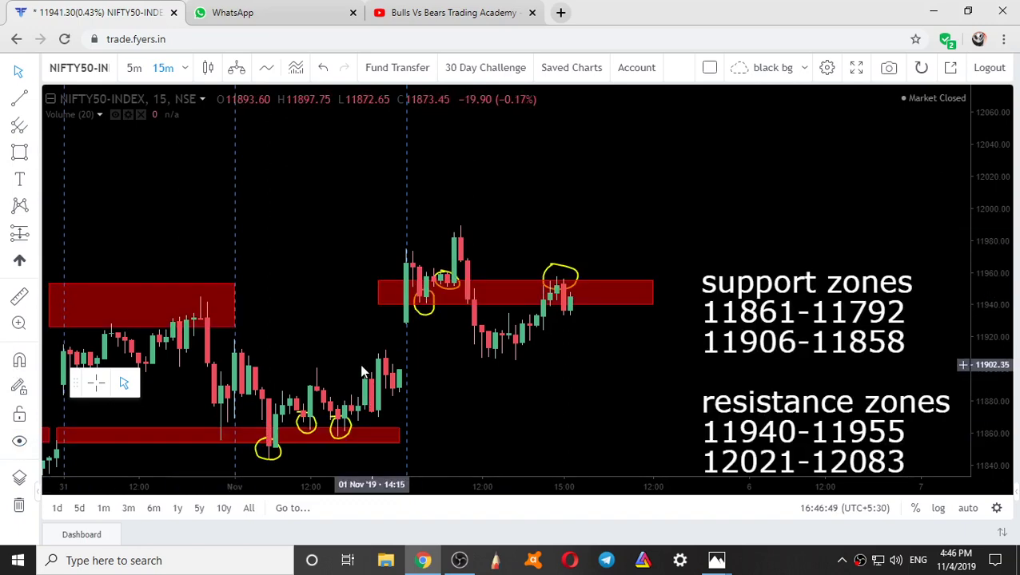
drag(362, 371, 637, 359)
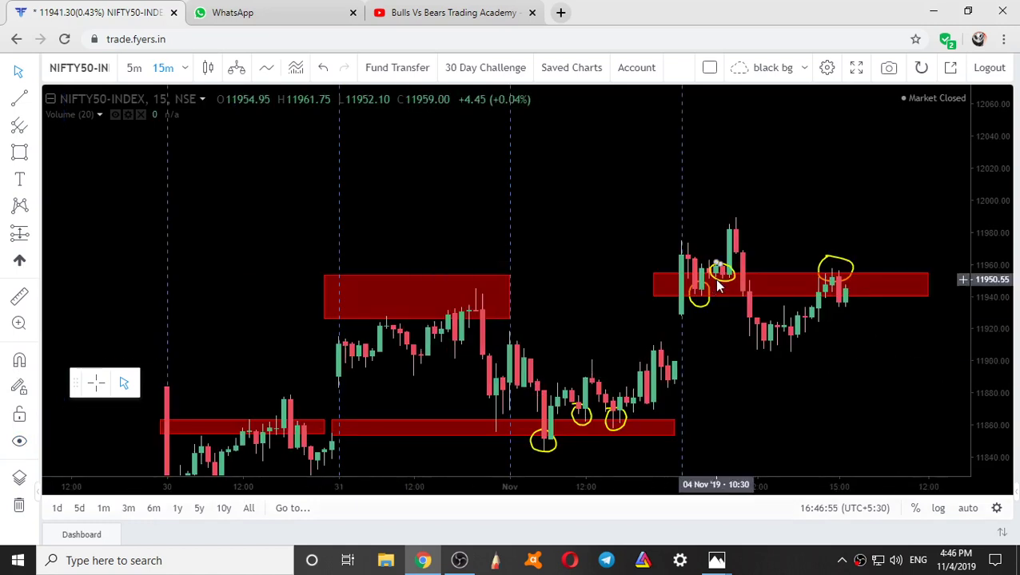
key(5)
key(Return)
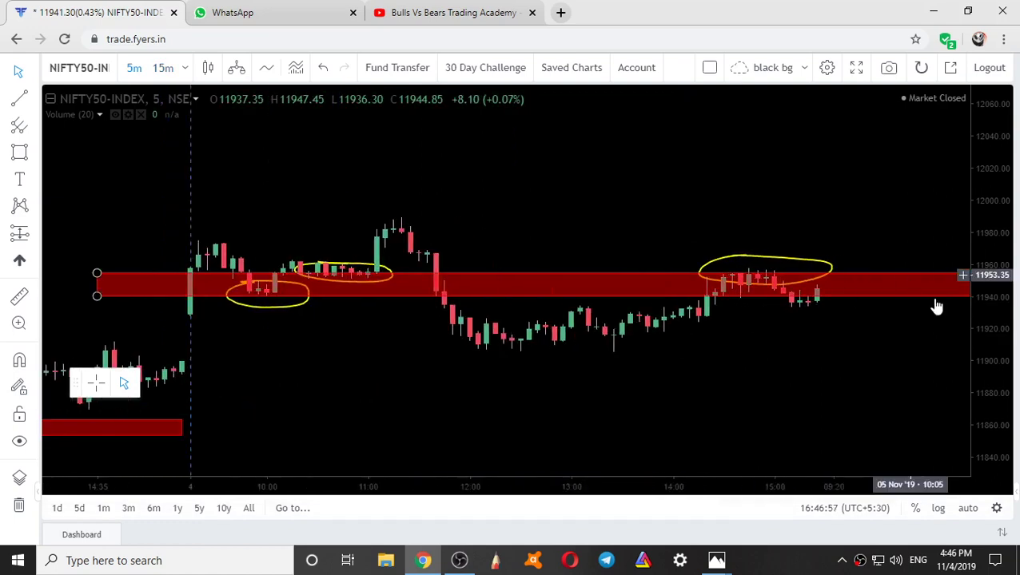
drag(997, 368, 1008, 177)
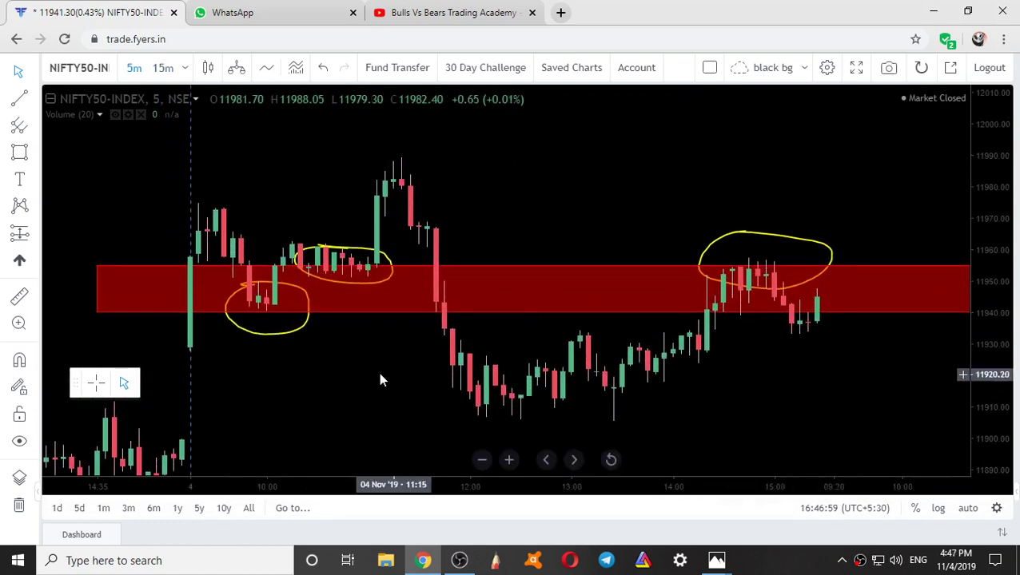
drag(574, 379, 687, 375)
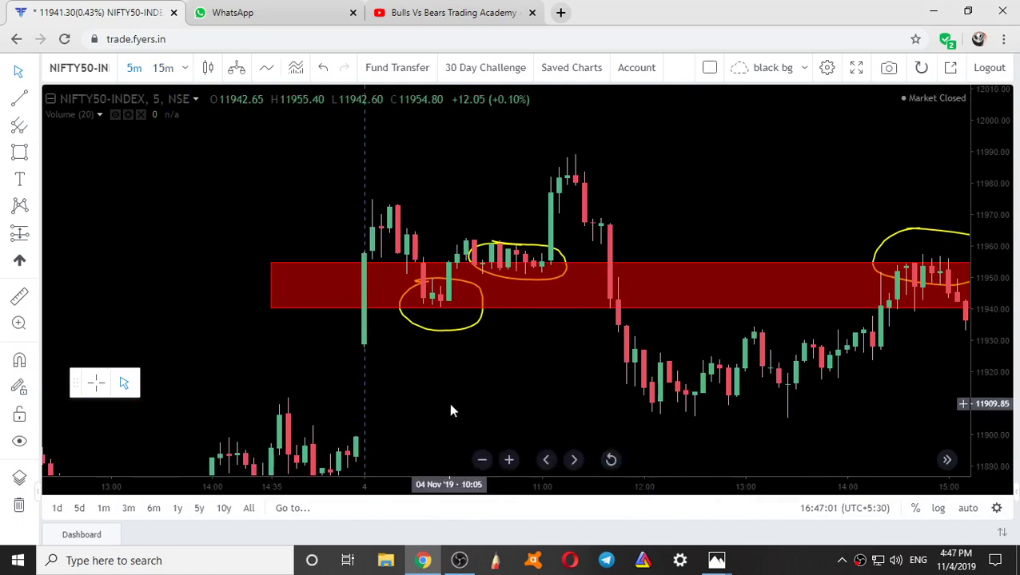
click(507, 317)
click(505, 385)
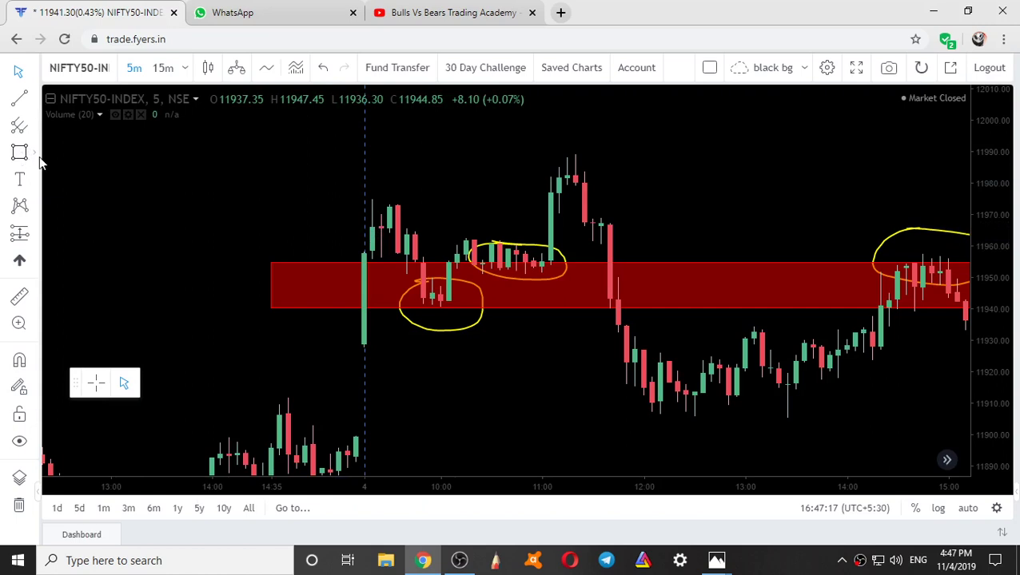
Draw a black-filled rectangle over the 4 Nov opening candles above the red zone.
click(37, 160)
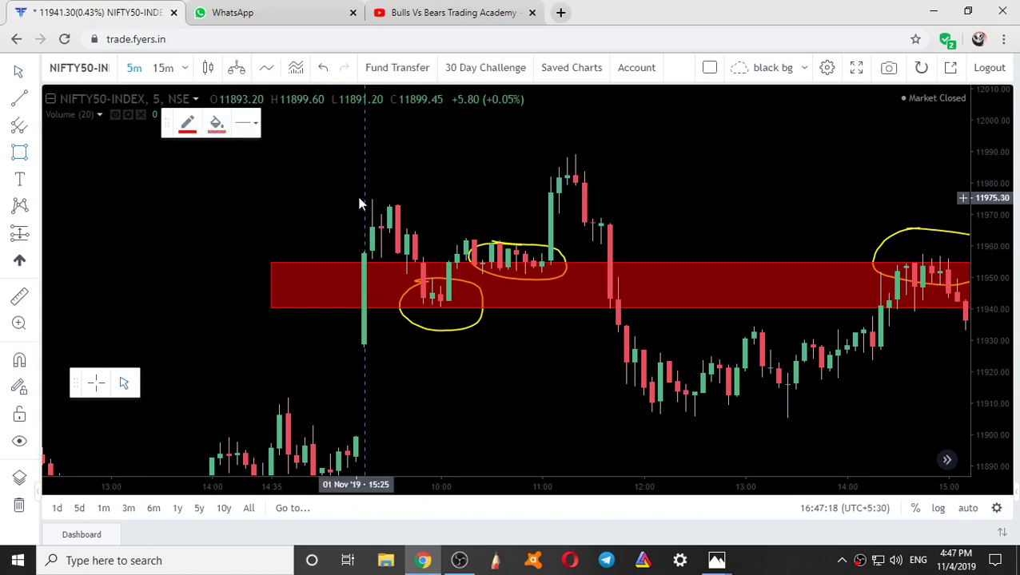
drag(356, 194, 448, 258)
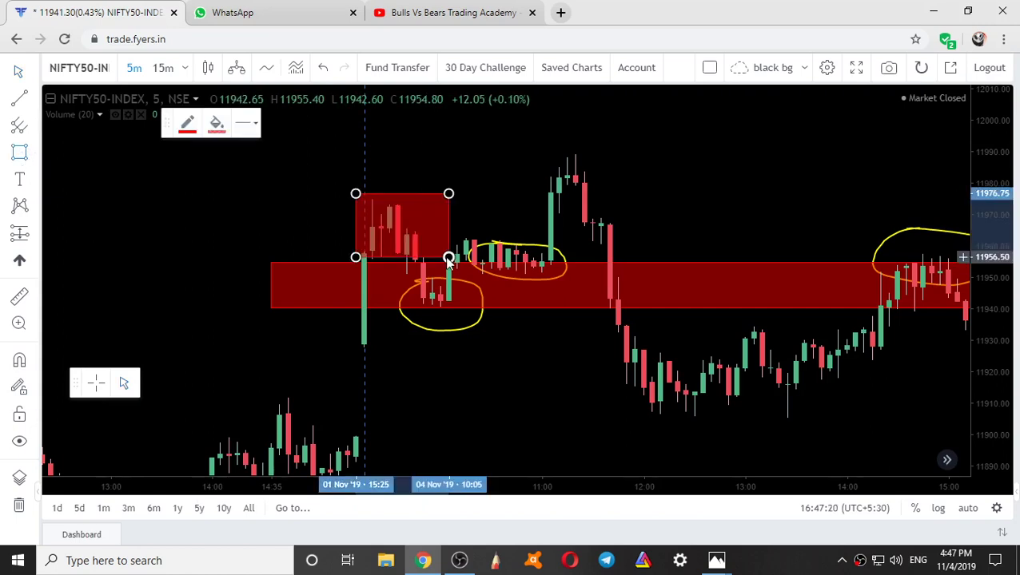
click(216, 122)
click(212, 149)
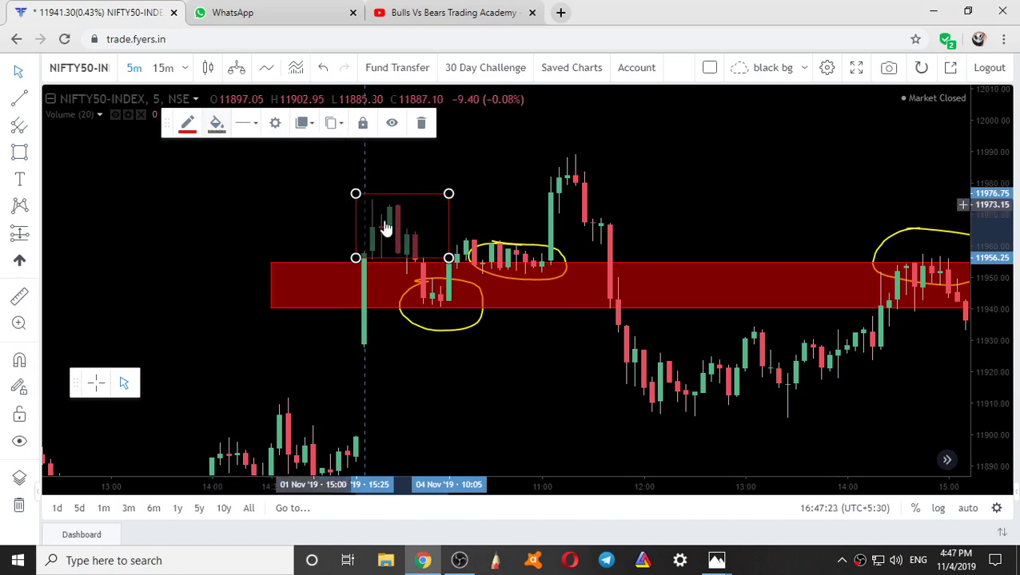
click(391, 232)
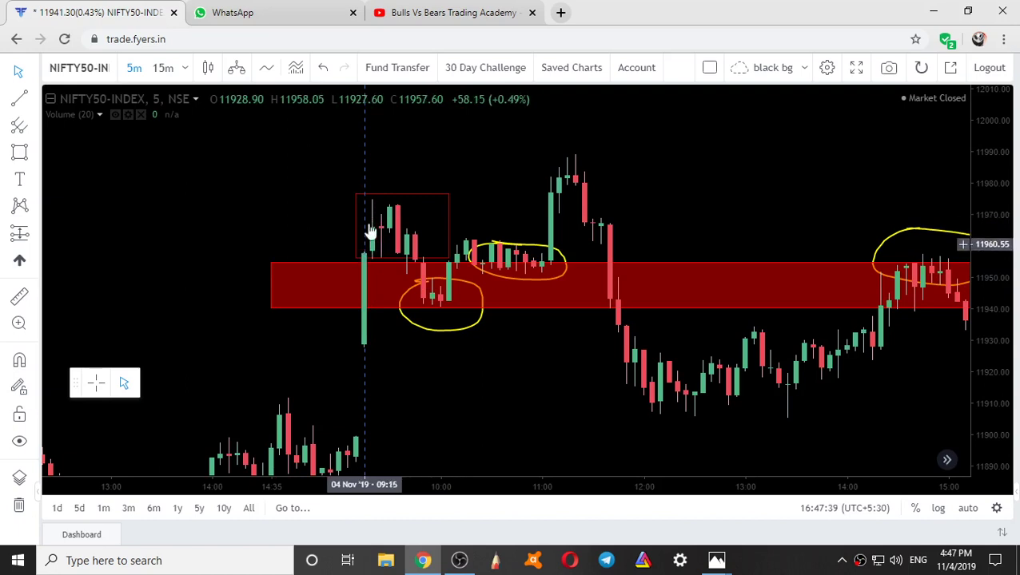
Select the small box, then glance at the candlestick patterns image and minimize it.
click(356, 197)
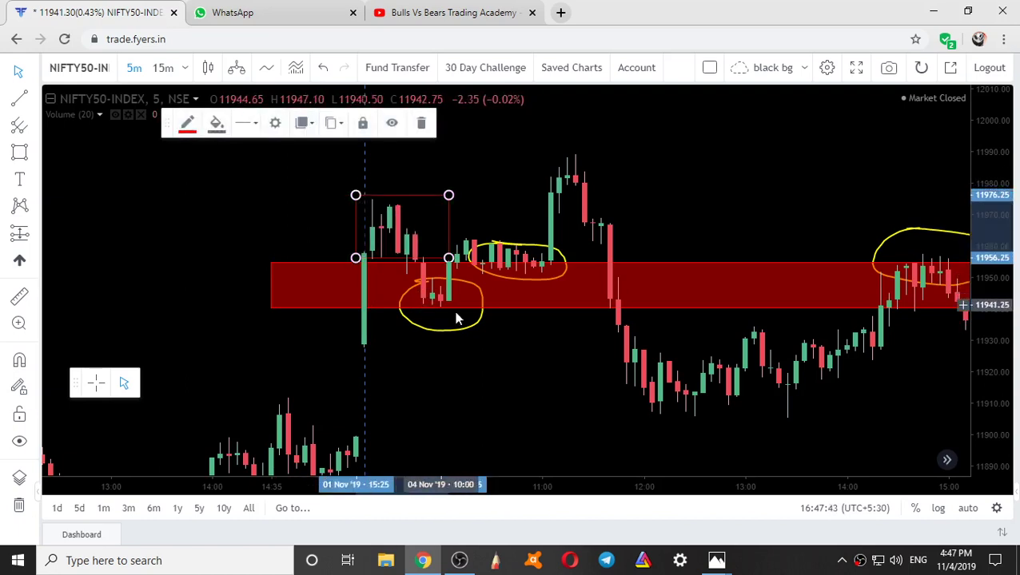
scroll(432, 317, down, 1)
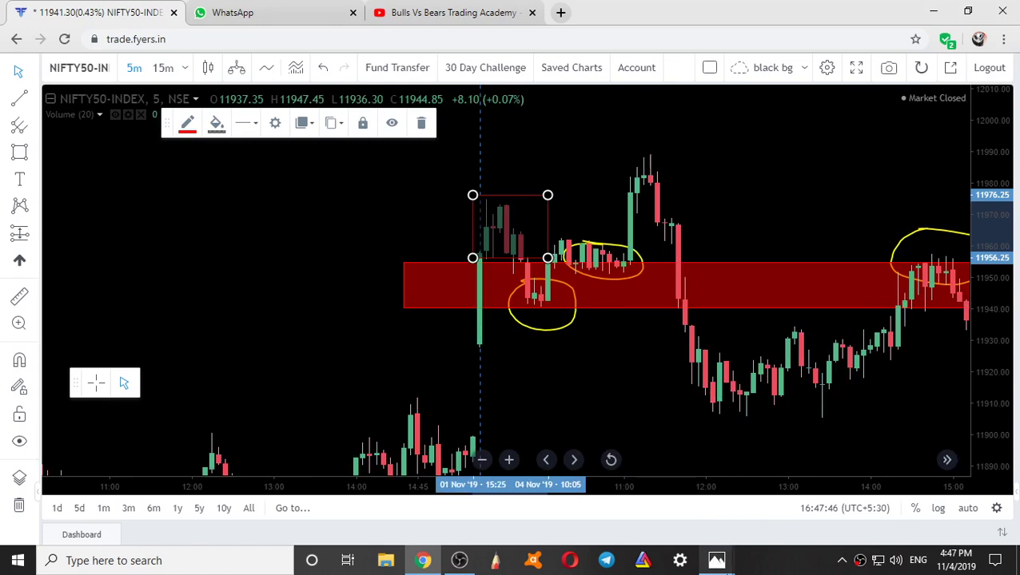
click(716, 560)
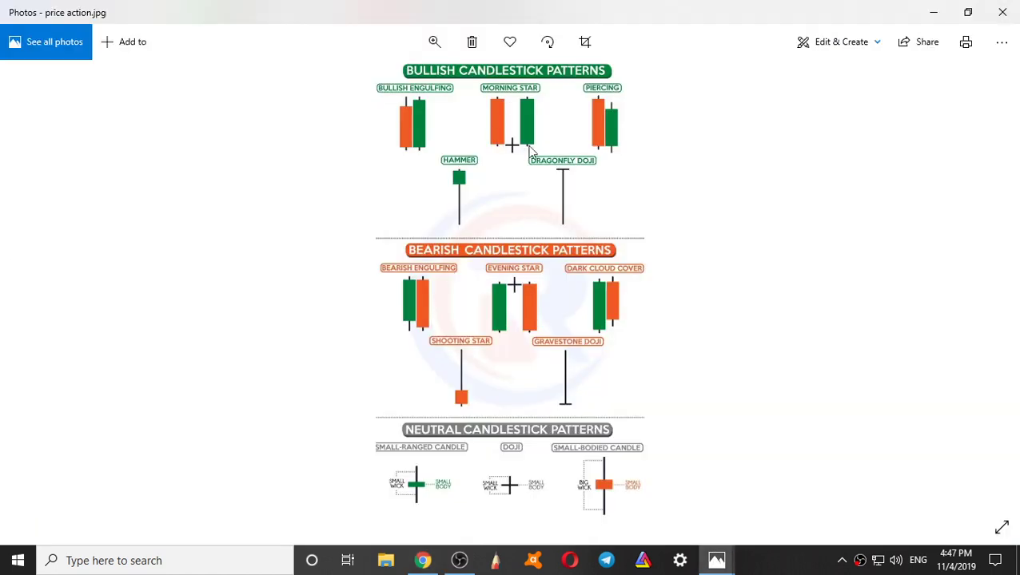
click(933, 12)
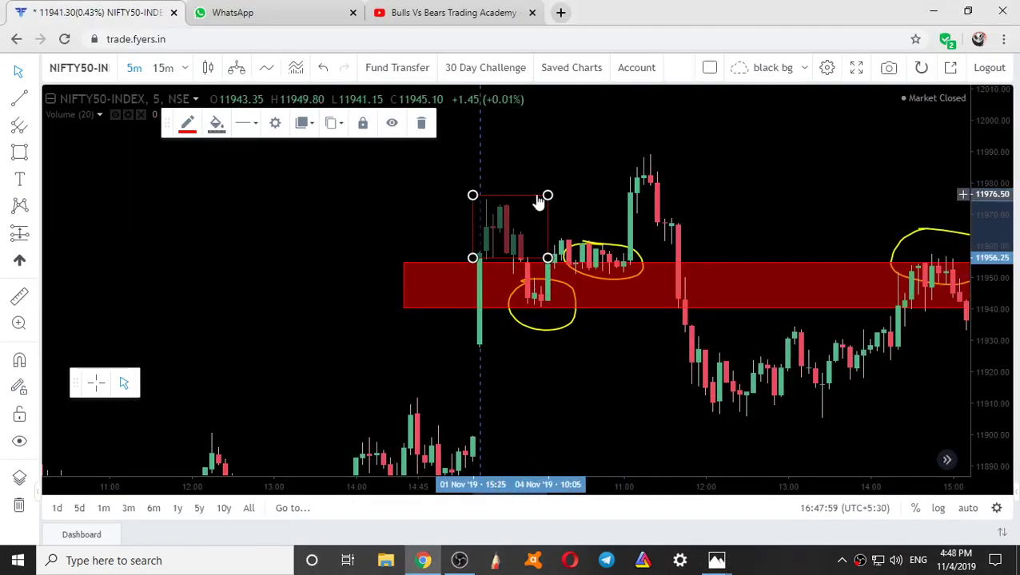
Delete the small black box, then pan the chart and select the 4 Nov red zone.
click(421, 122)
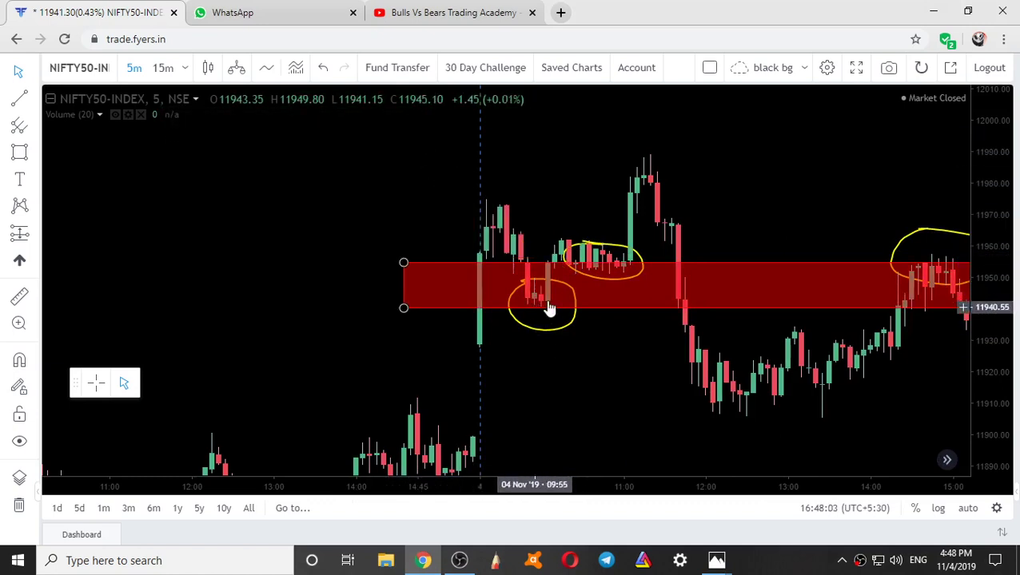
drag(554, 292, 604, 303)
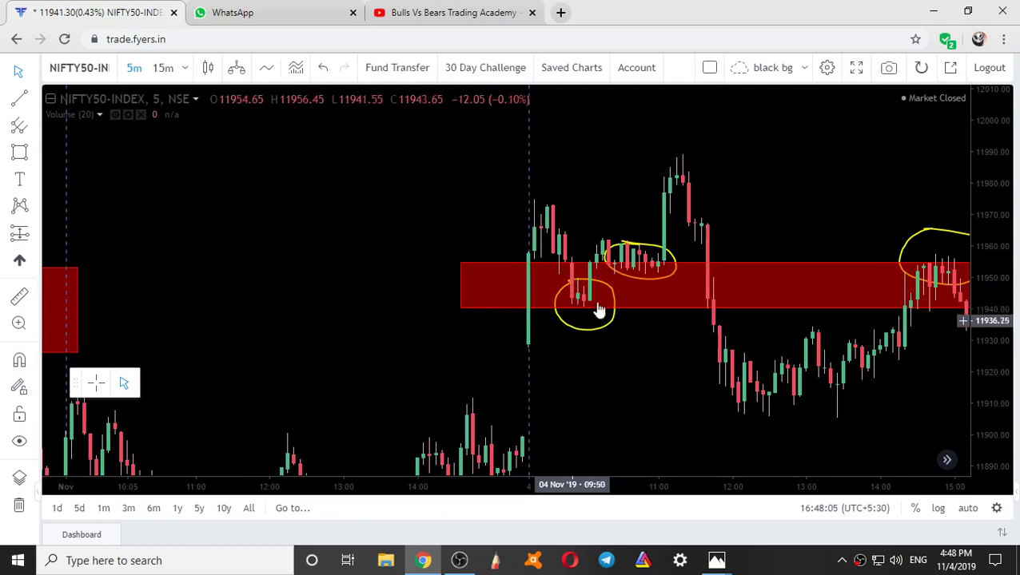
click(797, 285)
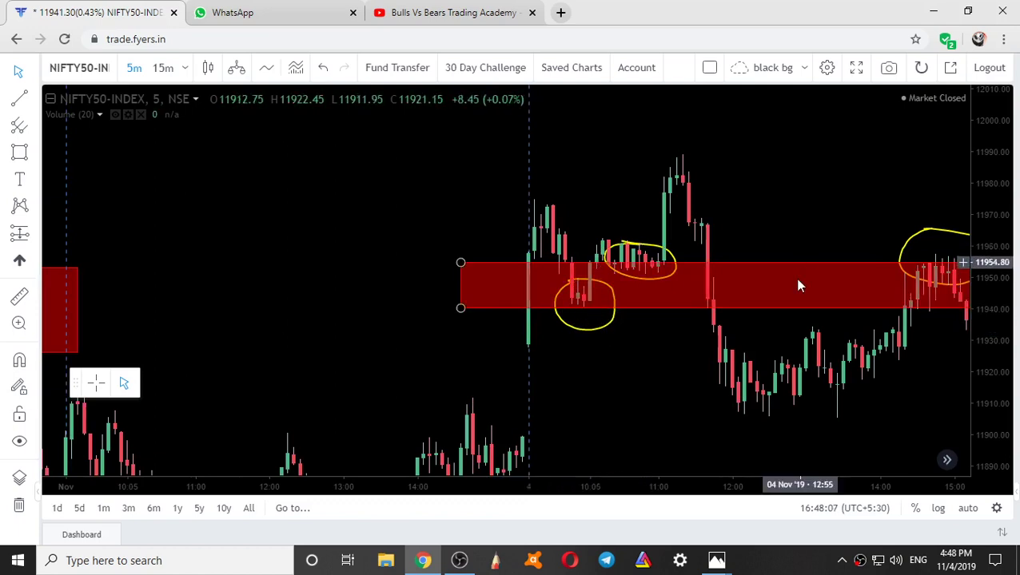
click(610, 257)
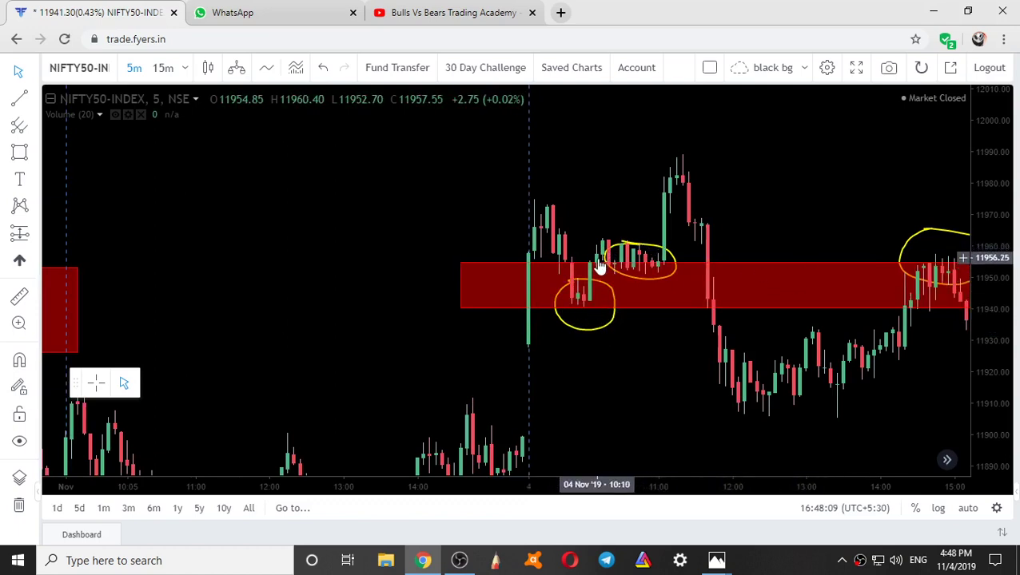
click(616, 269)
click(633, 264)
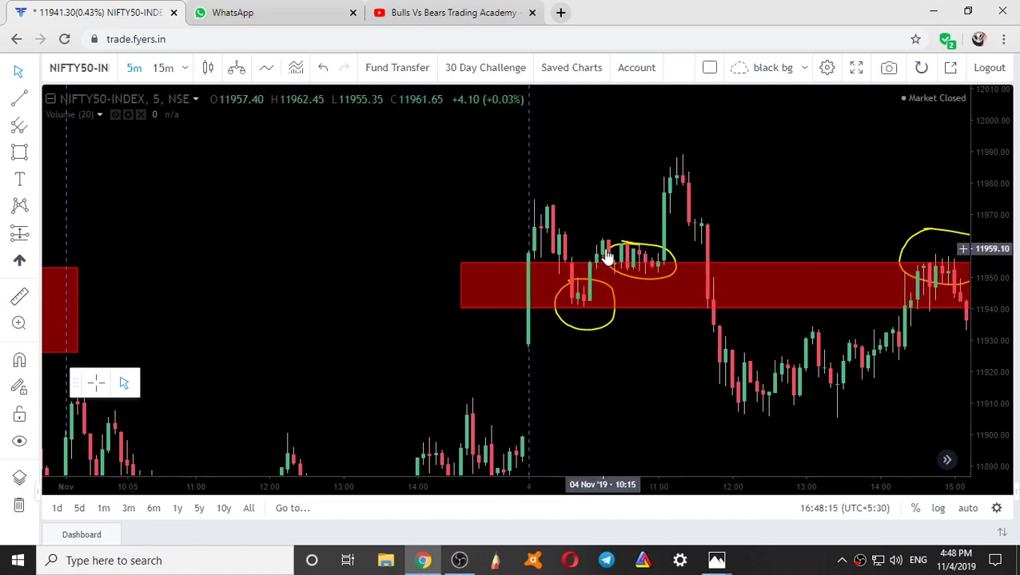
click(623, 272)
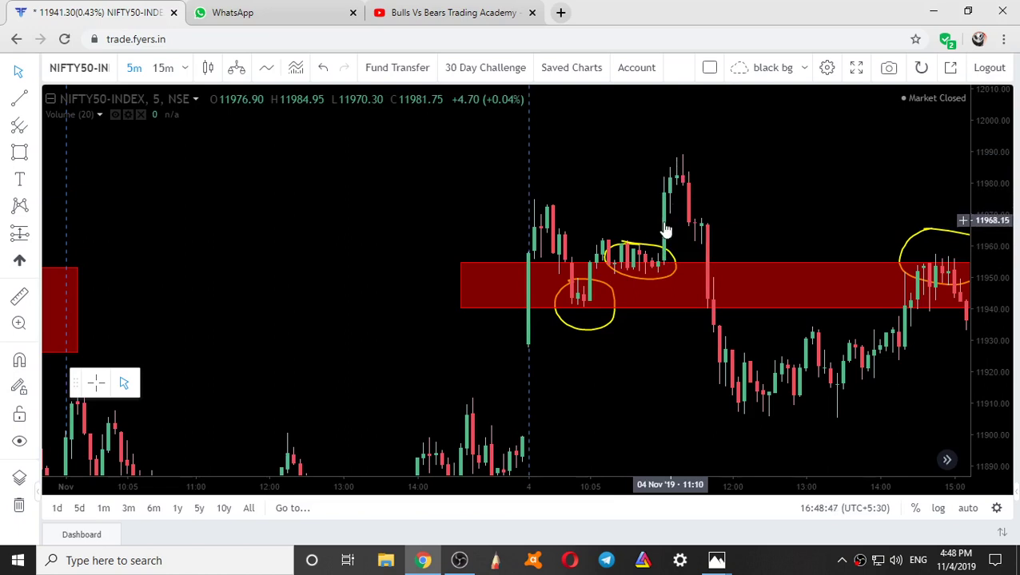
click(19, 297)
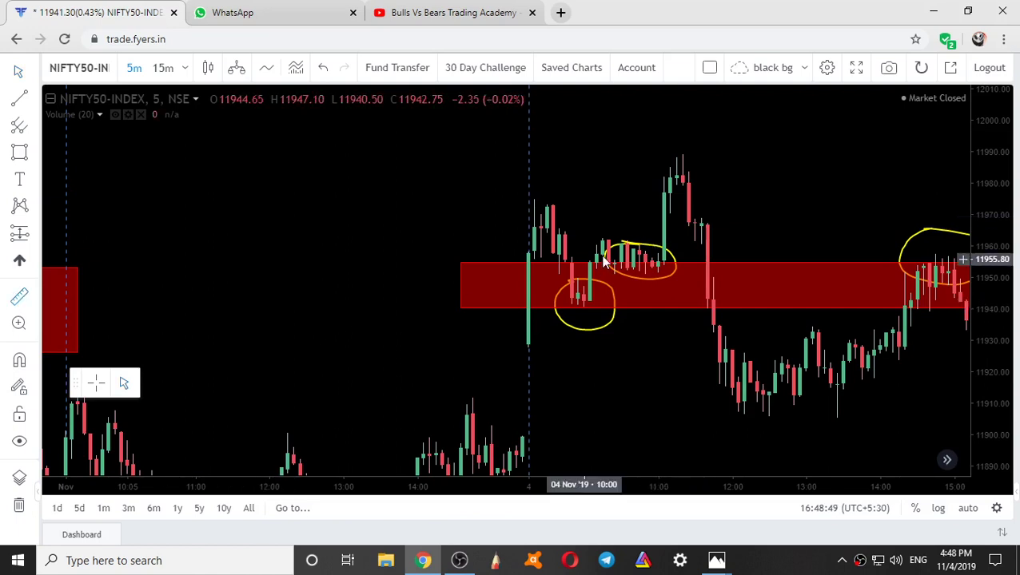
click(649, 261)
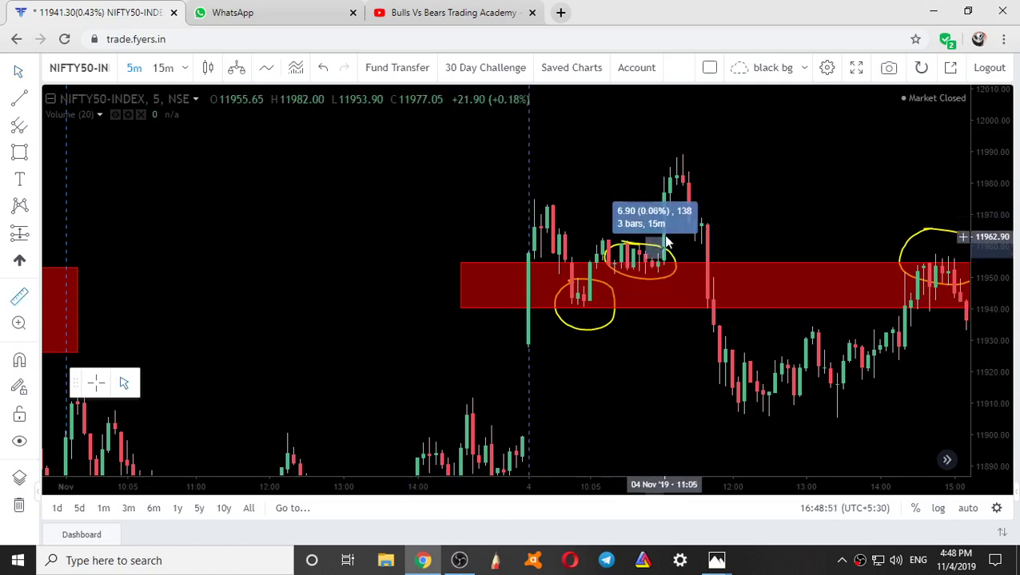
click(702, 186)
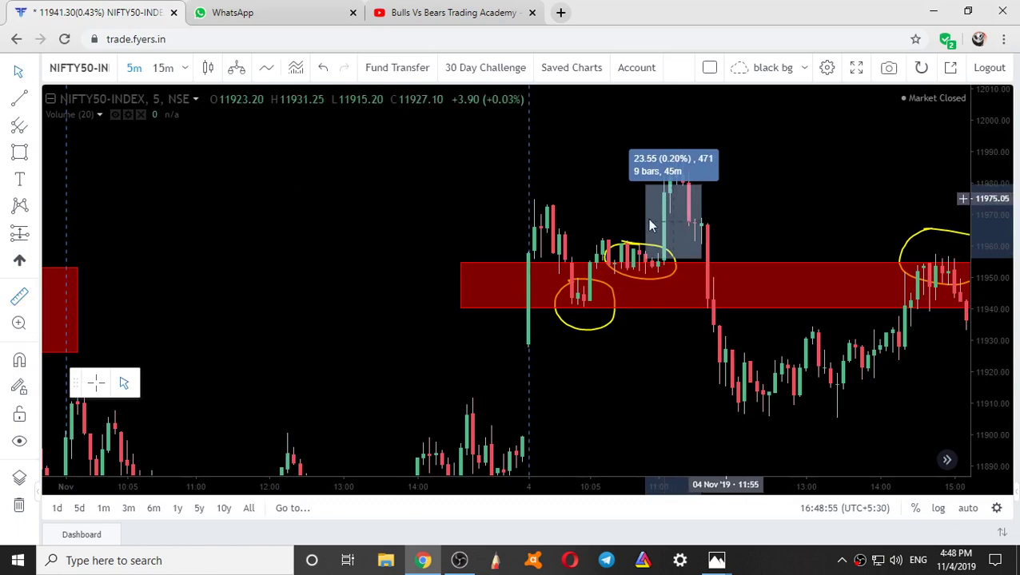
click(676, 212)
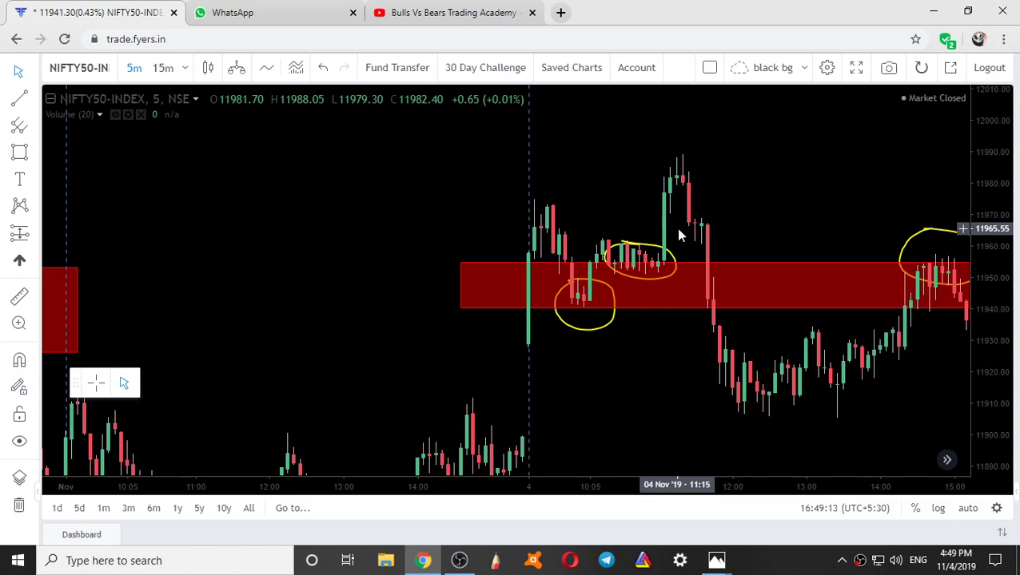
Draw a range box from 12:05 near 11926 to 15:00 near 11906 on 4 Nov.
drag(738, 194, 605, 191)
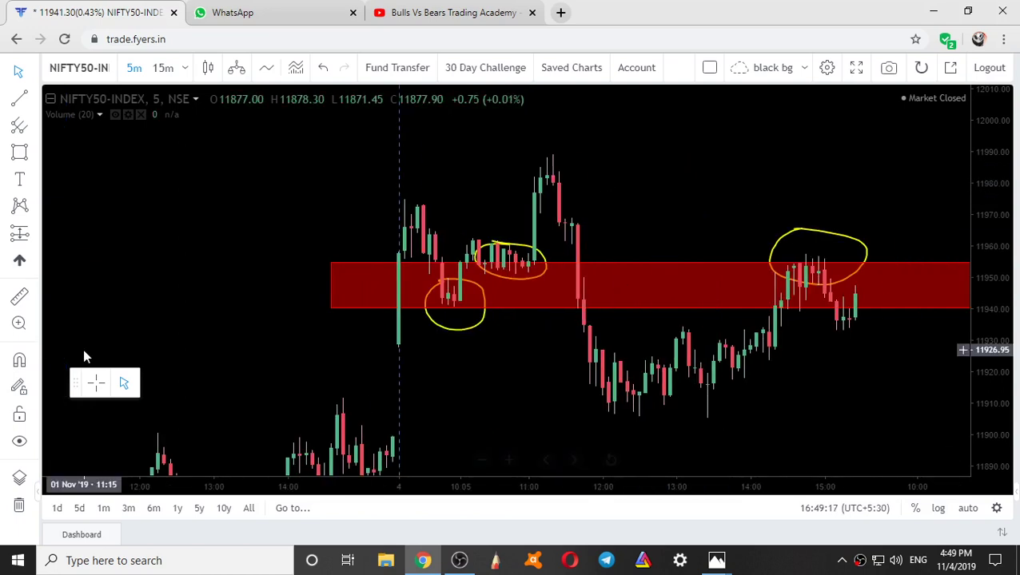
click(19, 154)
click(607, 353)
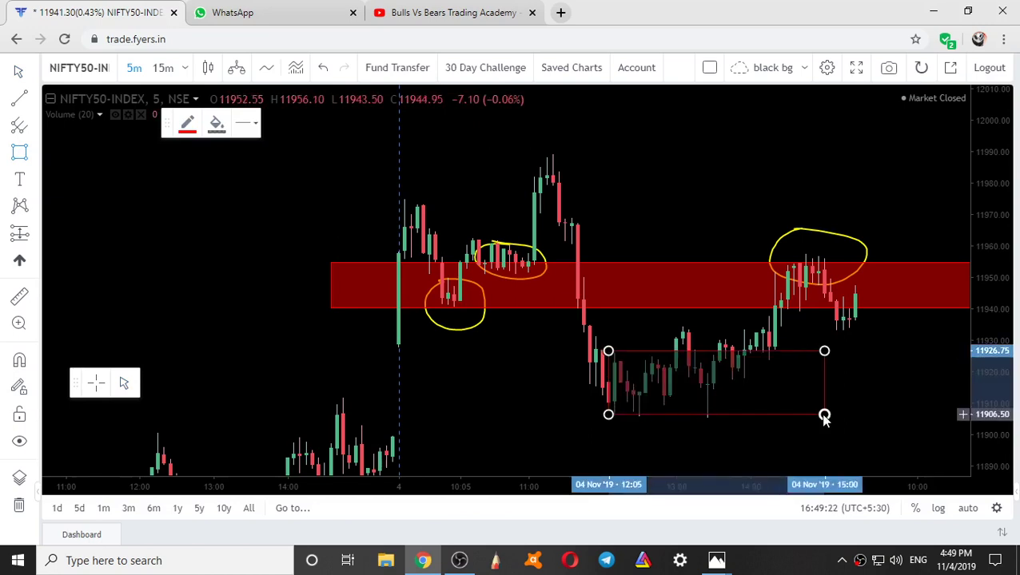
click(824, 415)
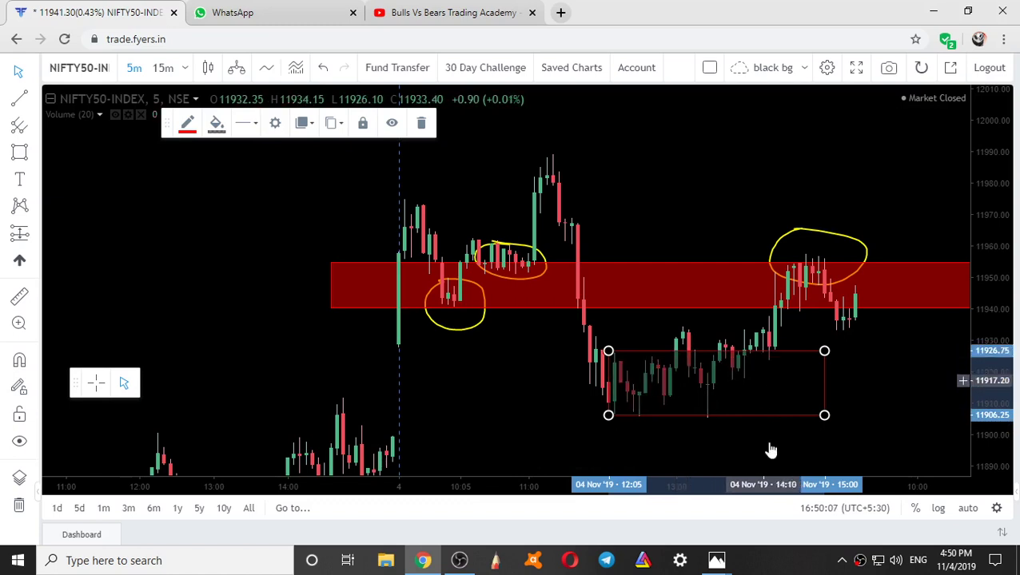
Bring up the candlestick patterns image in Photos again, then minimize it.
mouse_move(730, 561)
click(764, 517)
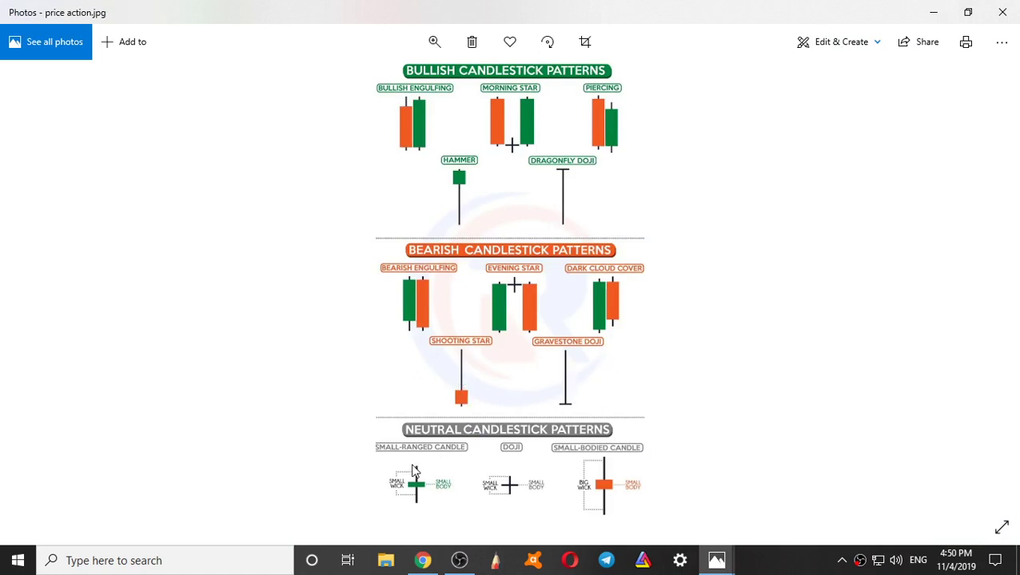
click(930, 9)
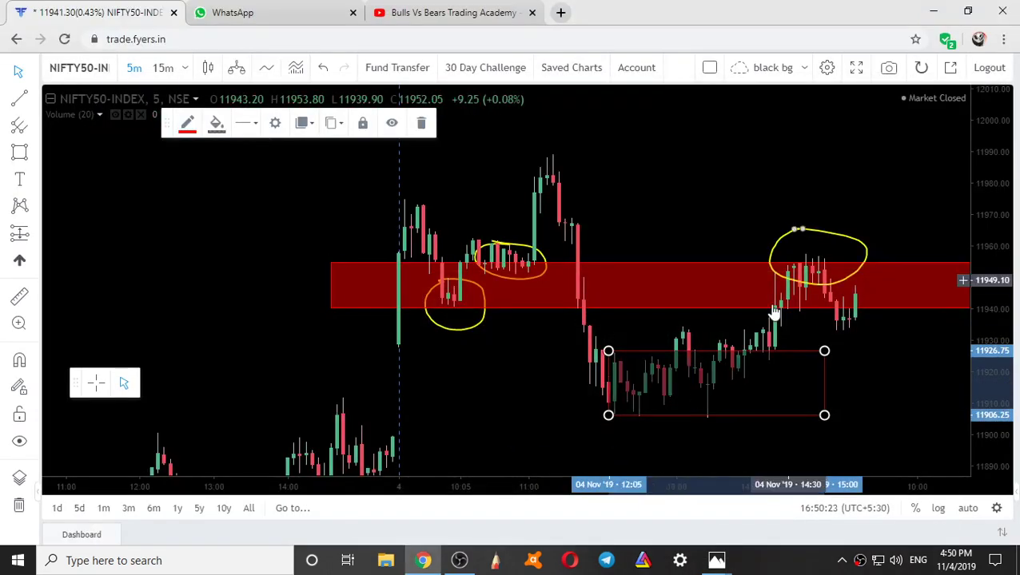
Zoom out, expand the price scale and pan to reveal earlier history and the zone list.
drag(755, 382, 851, 268)
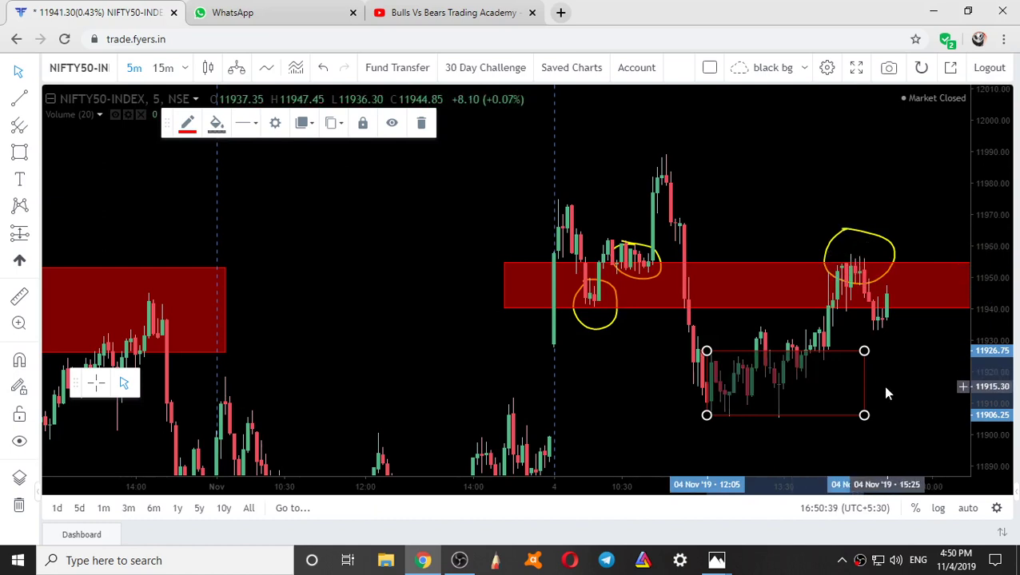
scroll(886, 391, down, 3)
scroll(738, 424, down, 1)
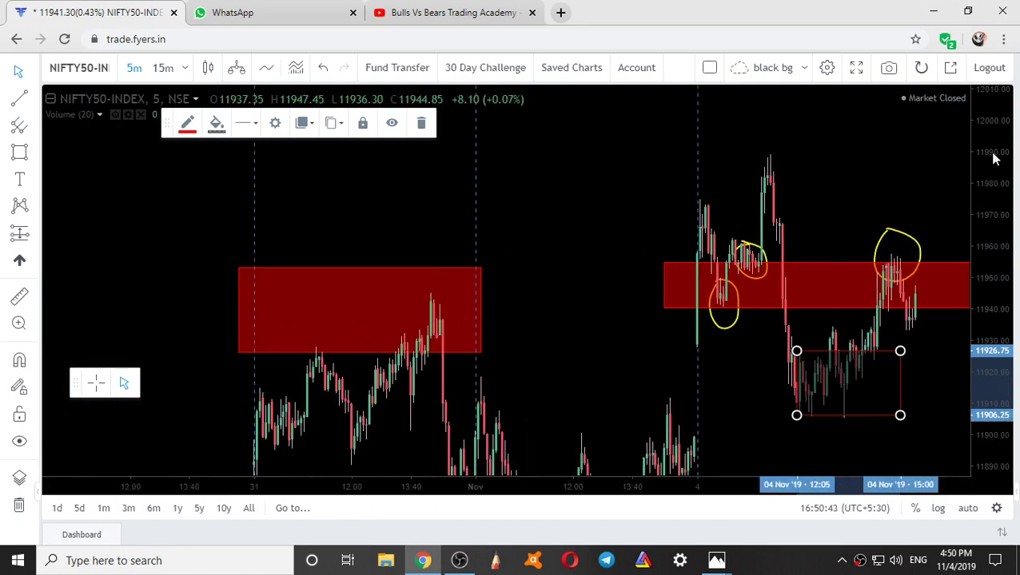
drag(995, 159, 963, 285)
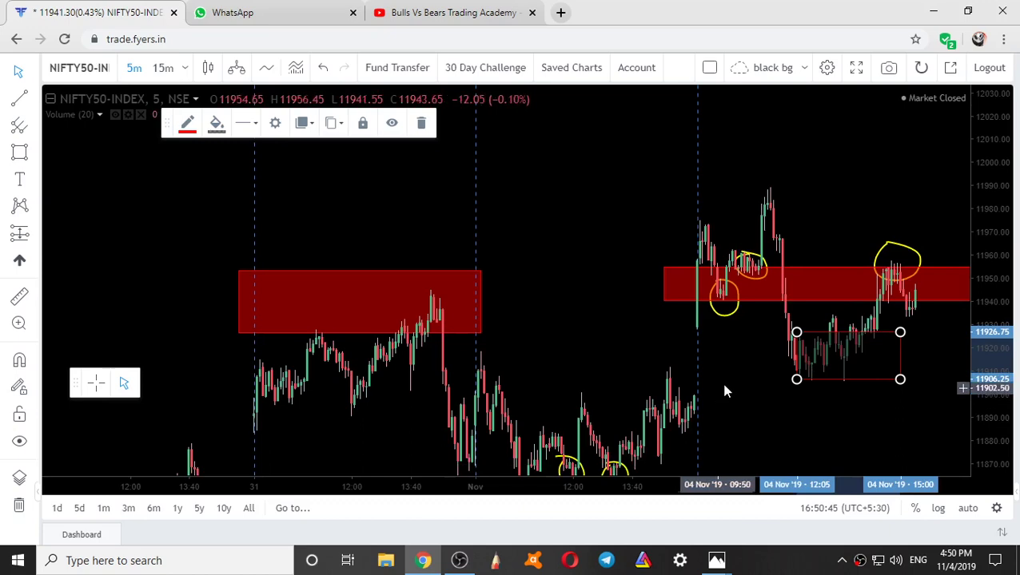
mouse_move(724, 390)
mouse_down()
mouse_move(685, 371)
mouse_move(556, 363)
mouse_move(642, 368)
mouse_move(537, 348)
mouse_move(281, 339)
mouse_up()
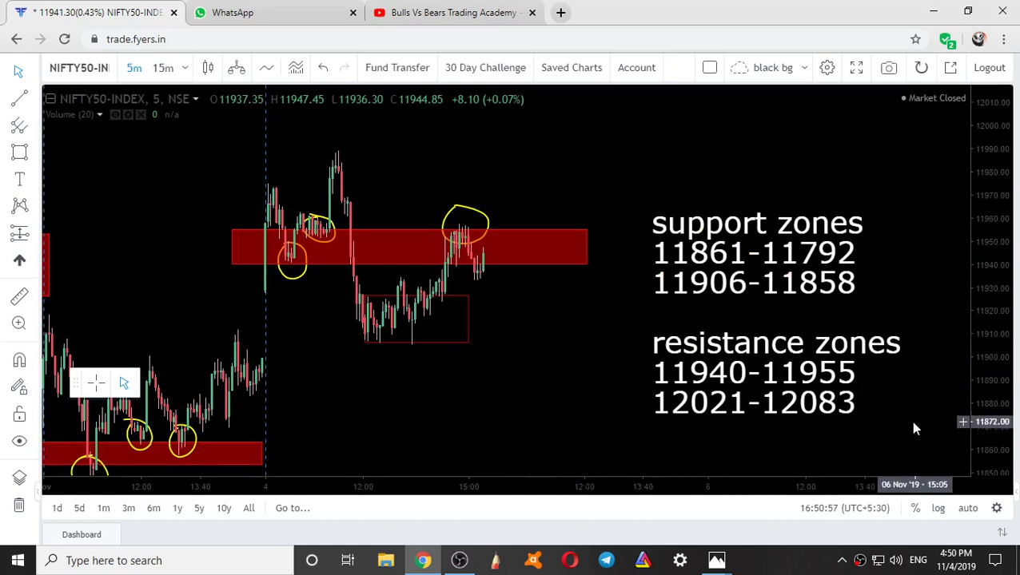
Pan the chart left to open space beside the support and resistance zone list.
drag(915, 429, 817, 422)
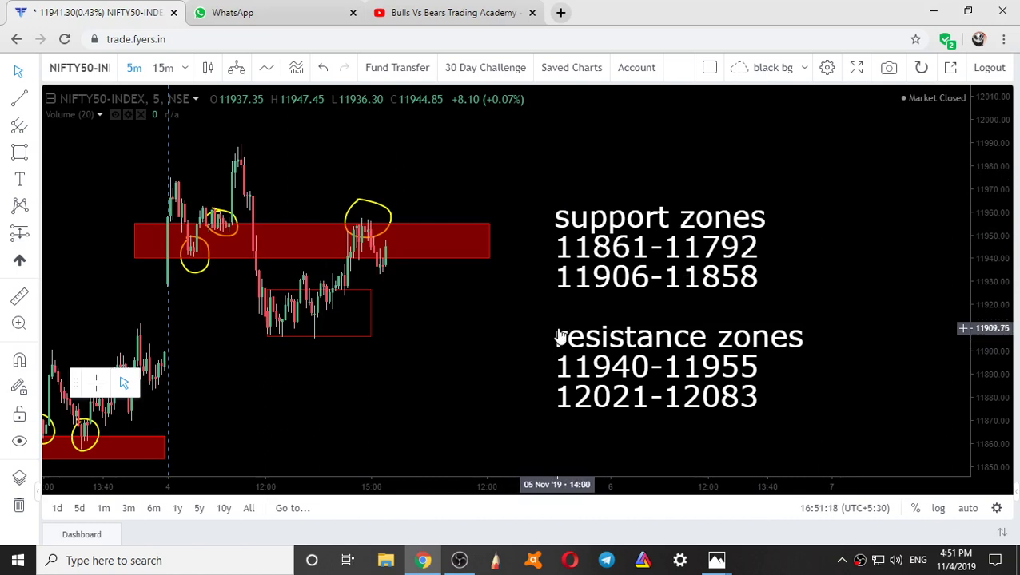
Bring up the shared 31 Oct NIFTY50 chart image with red zones in WhatsApp's media viewer.
key(ctrl+Tab)
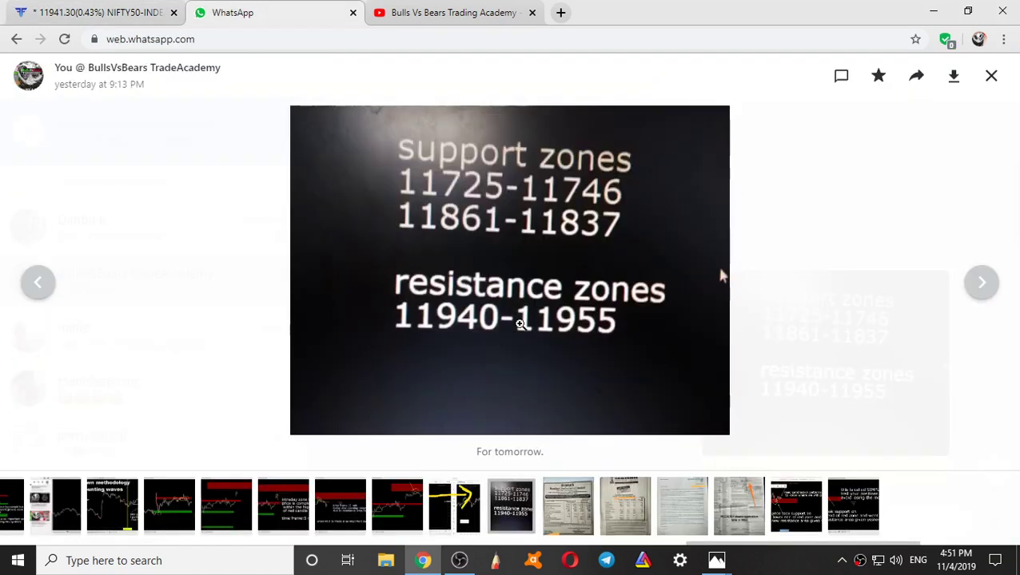
click(555, 517)
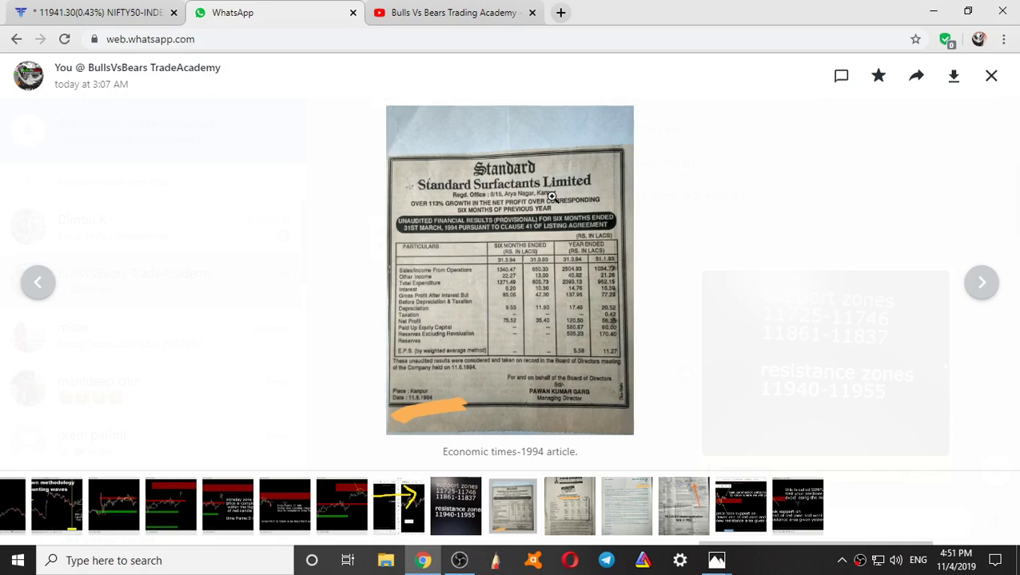
key(Left)
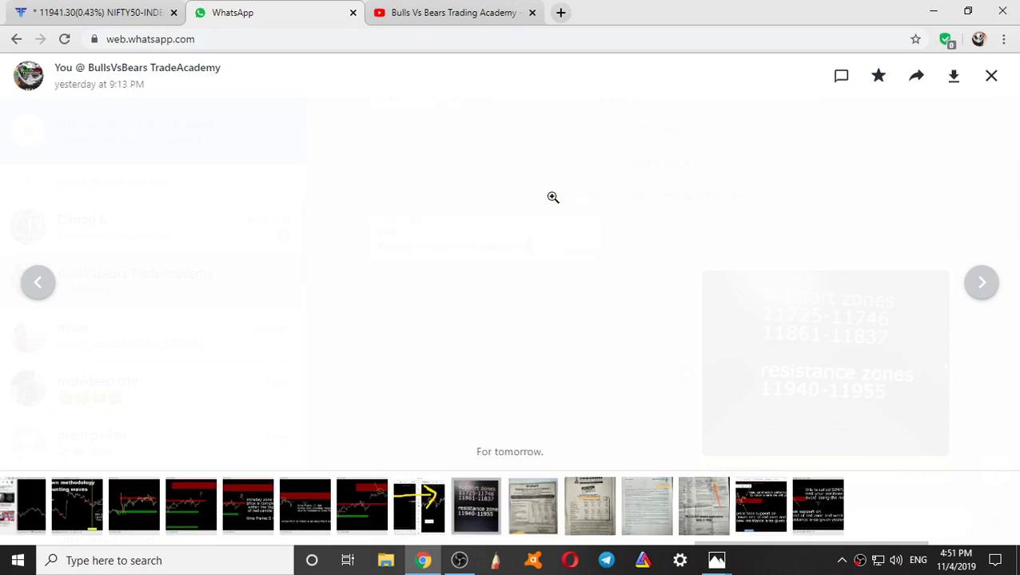
key(Left)
key(Left)
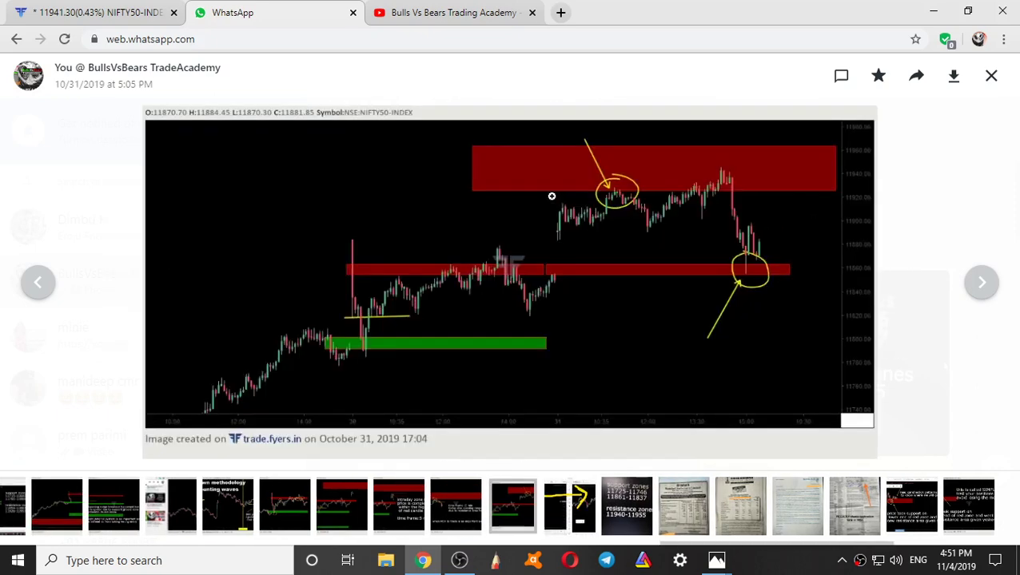
Read the Shree Krishna Polyester results clipping enlarged, then move on to the PICCADILY application form.
click(725, 512)
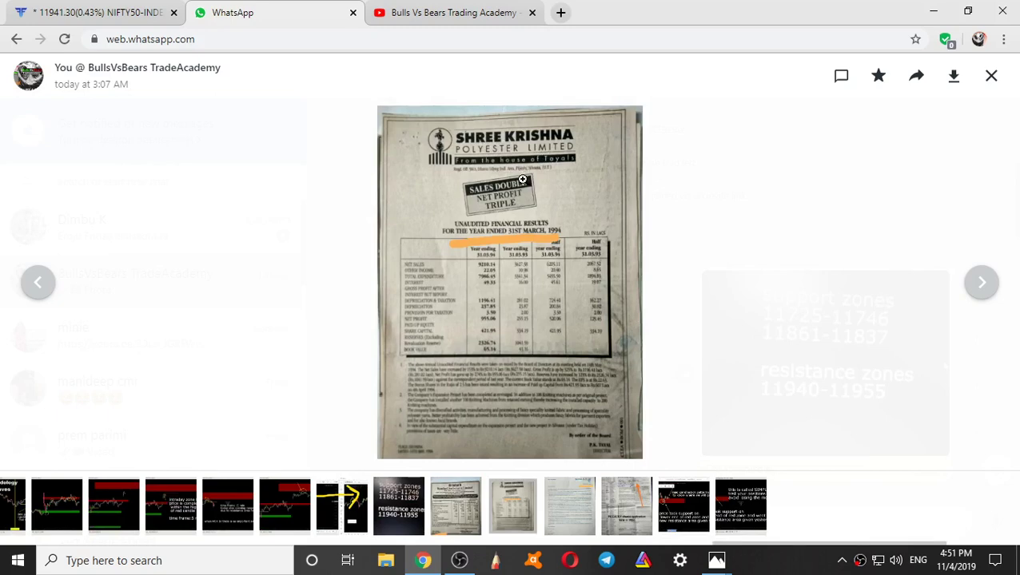
click(489, 193)
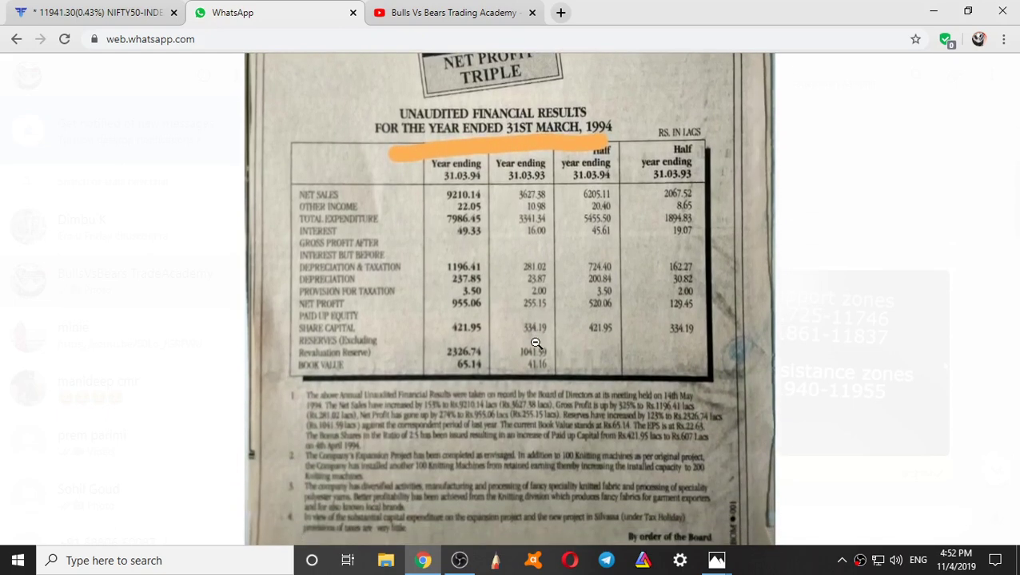
click(536, 343)
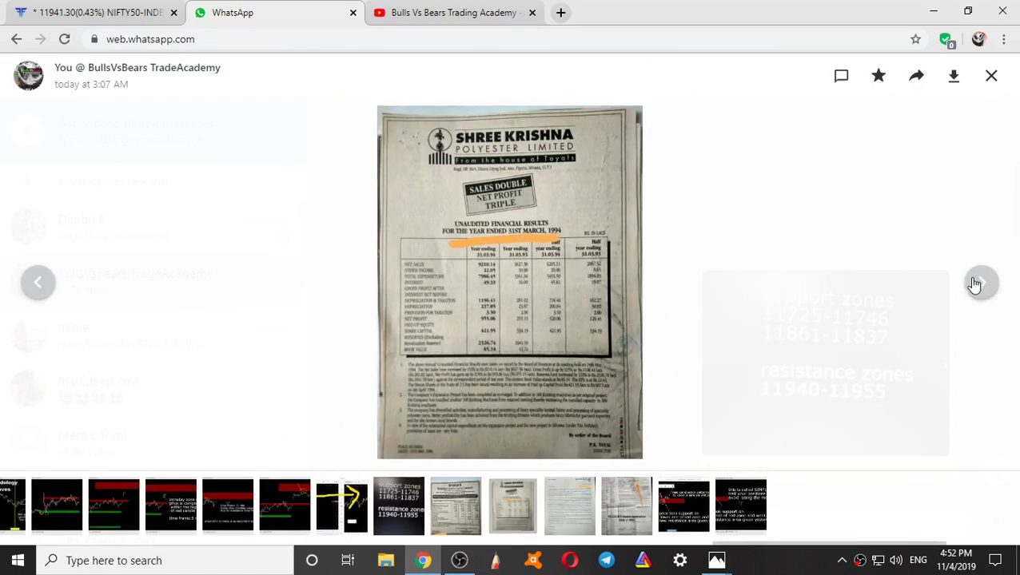
click(622, 511)
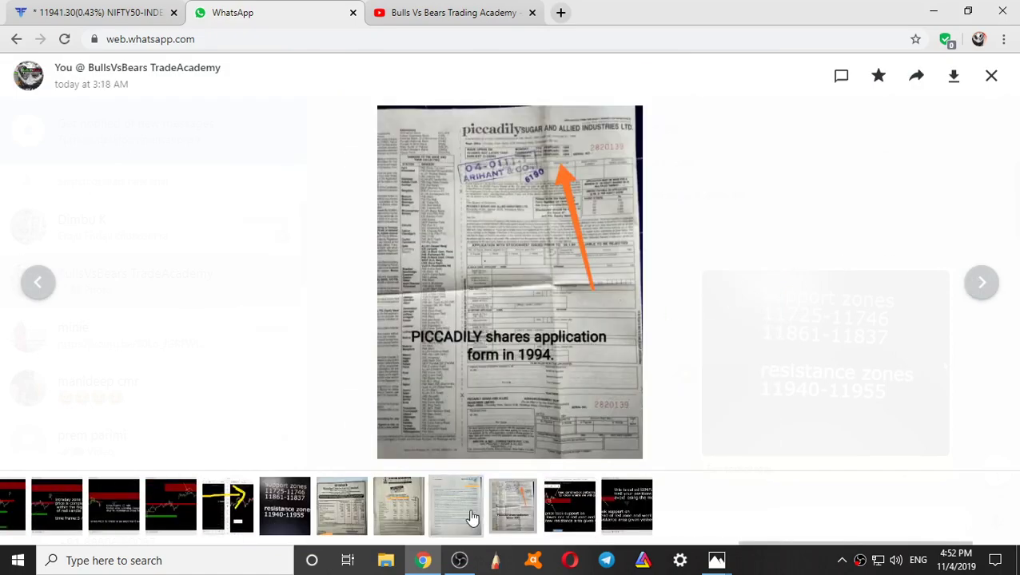
Enlarge the NOVA R.G. shareholder letter and read down to the Nova Steels (India) Limited signature.
click(472, 518)
click(568, 174)
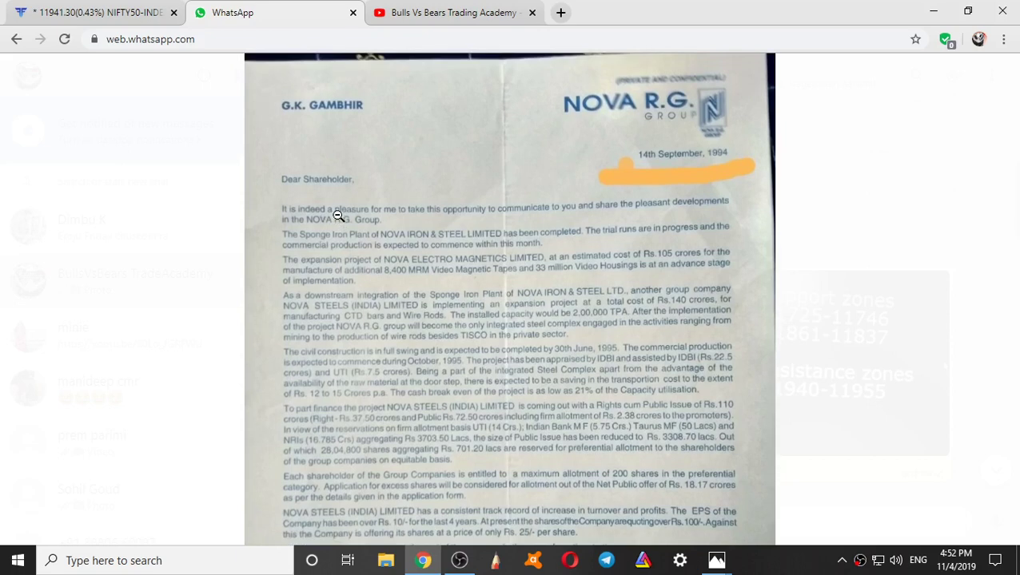
click(337, 216)
click(601, 186)
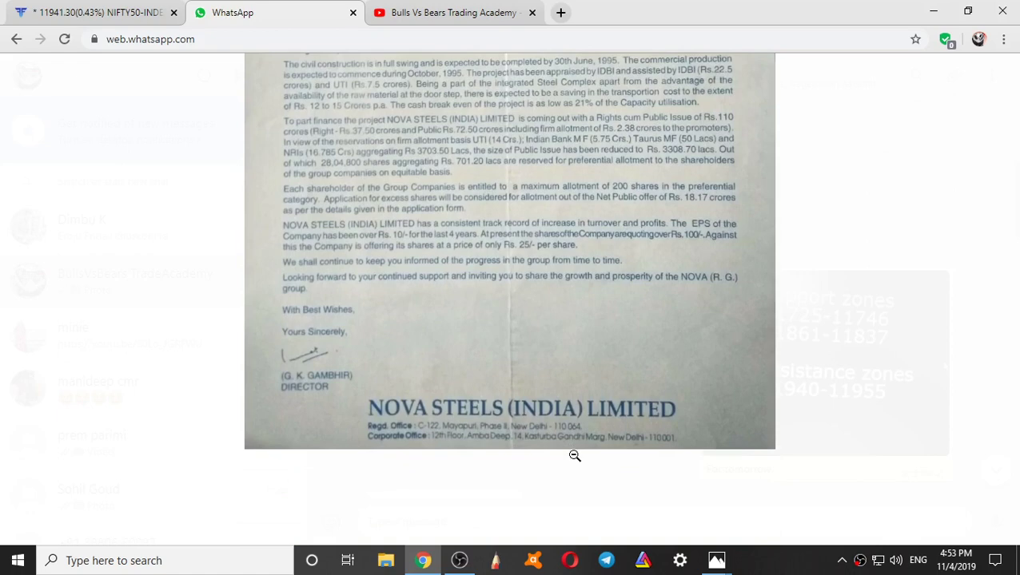
Leave the Nova Steels letter and view the Piccadily 1994 shares application form enlarged.
click(575, 455)
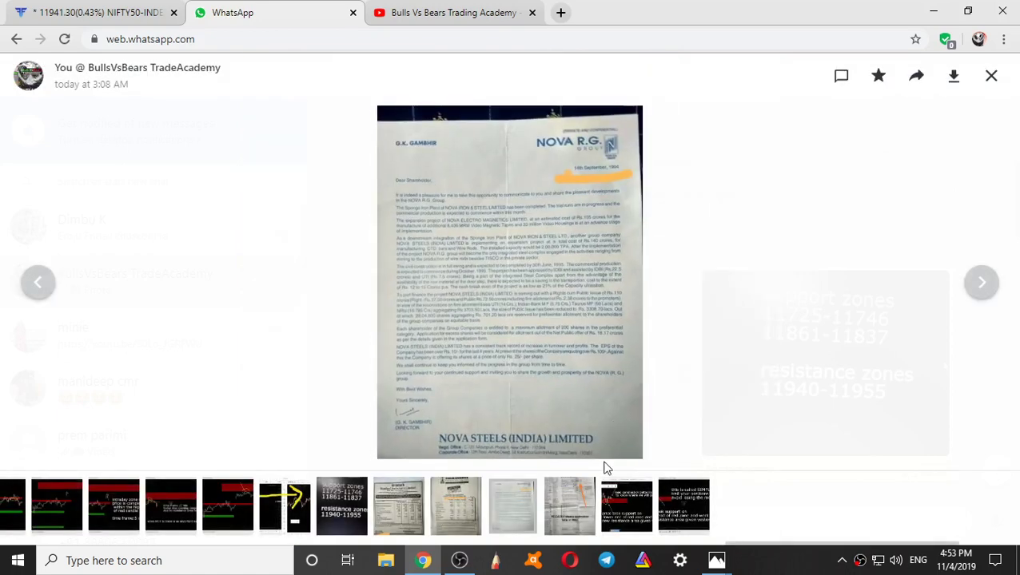
click(578, 519)
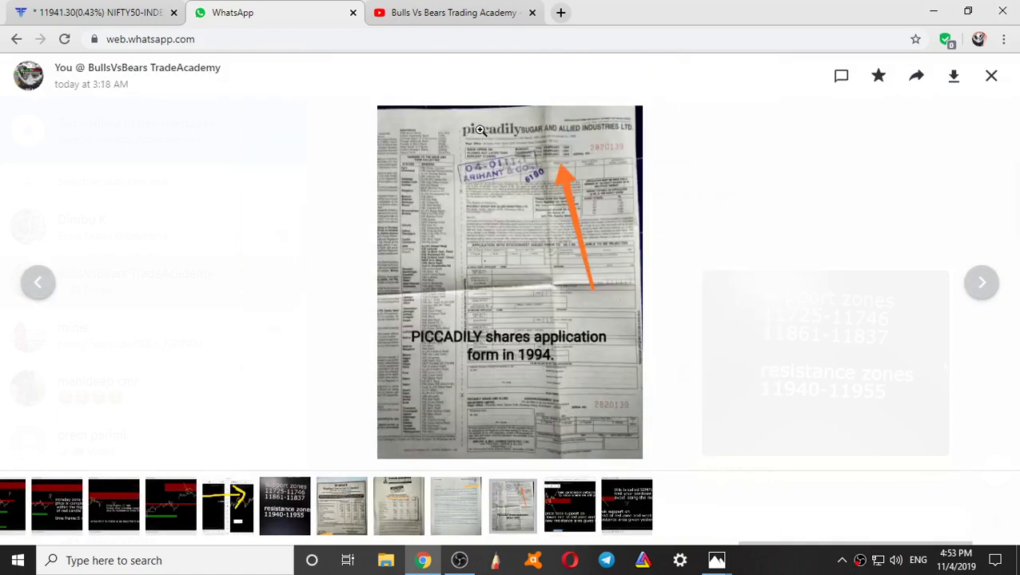
click(494, 153)
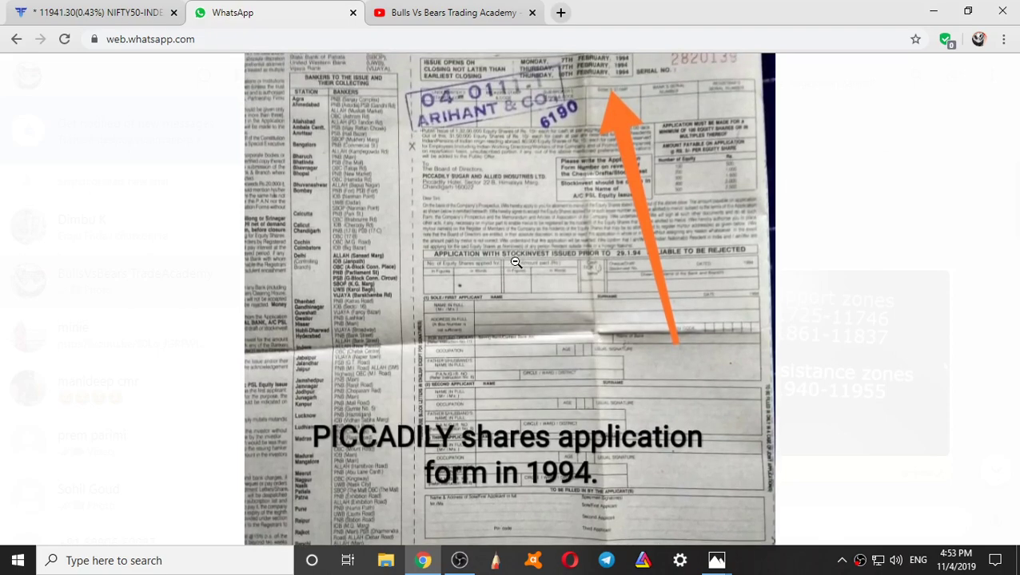
click(541, 268)
click(542, 269)
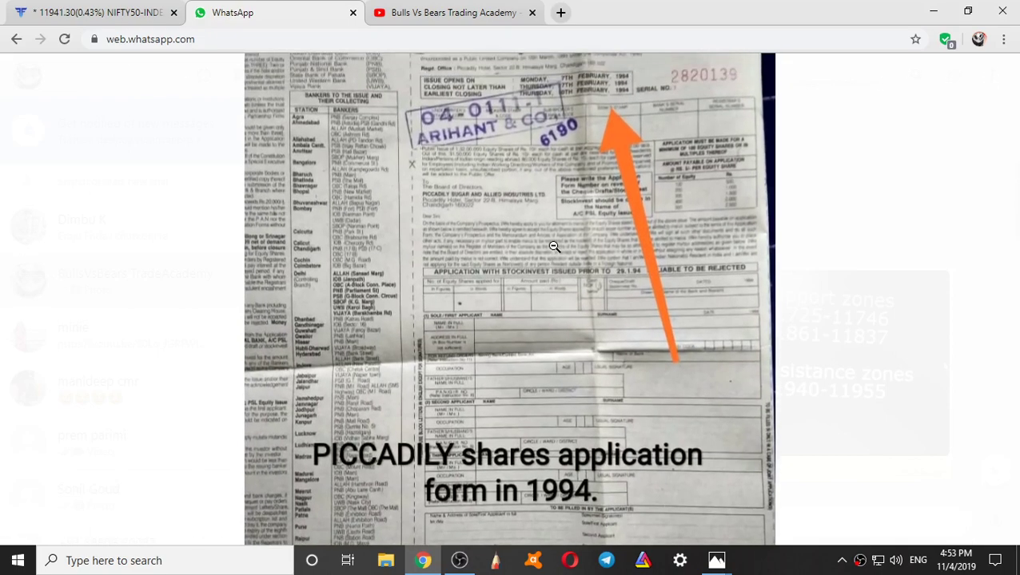